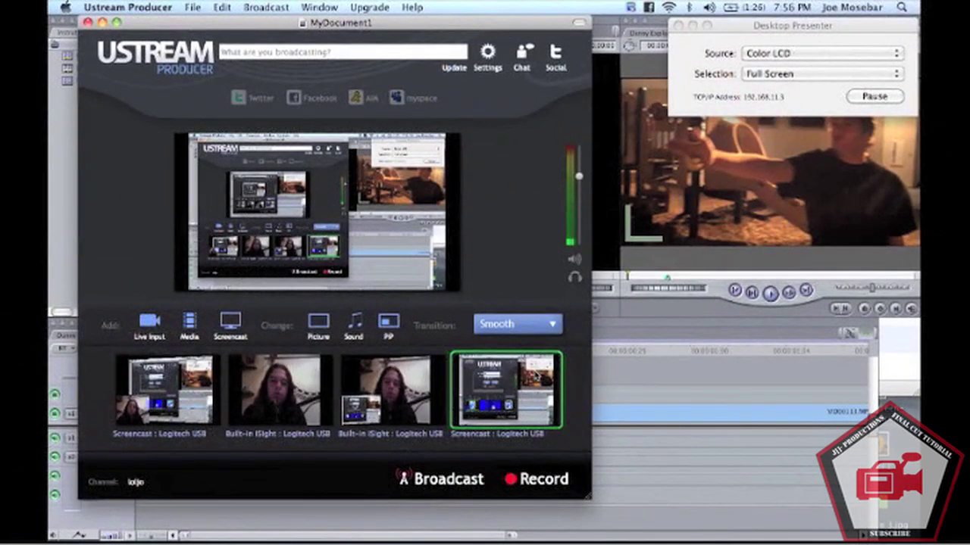
Switch from Ustream Producer to the Detonation Films UnitK-7 blast-effects page in Safari
mouse_move(517, 522)
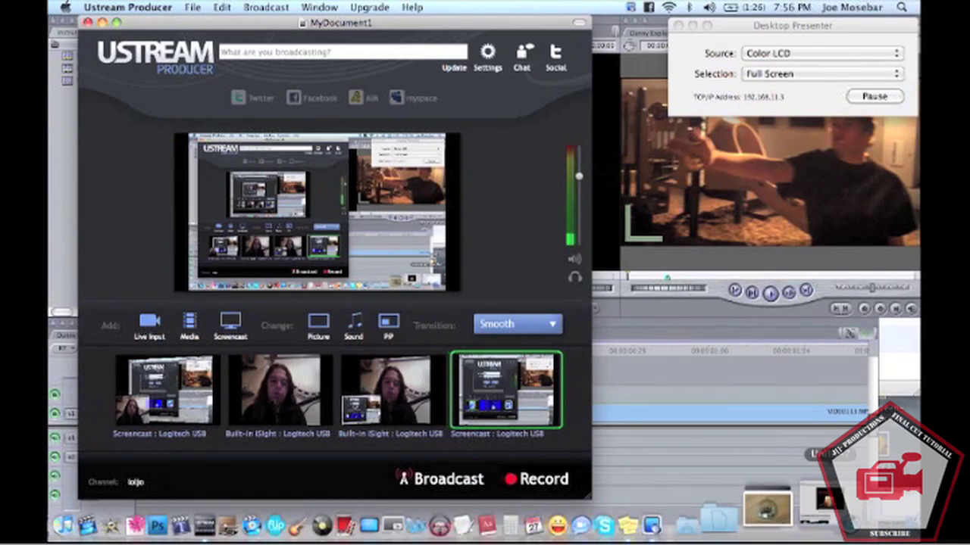
click(767, 511)
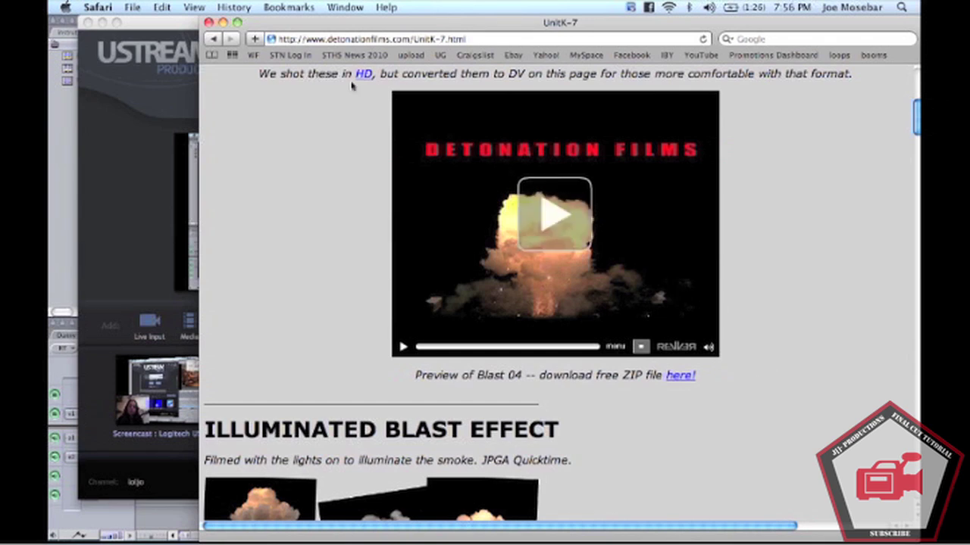
Download the free Blast 04 effect (blast04.zip, 1.4 MB) and bring up Safari's Downloads list
scroll(555, 226, up, 2)
scroll(553, 213, down, 3)
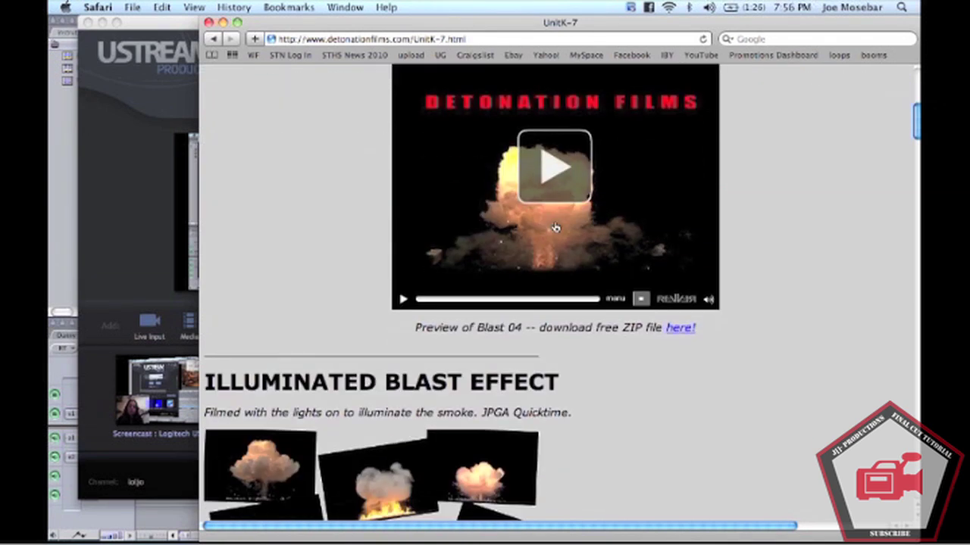
scroll(550, 196, up, 2)
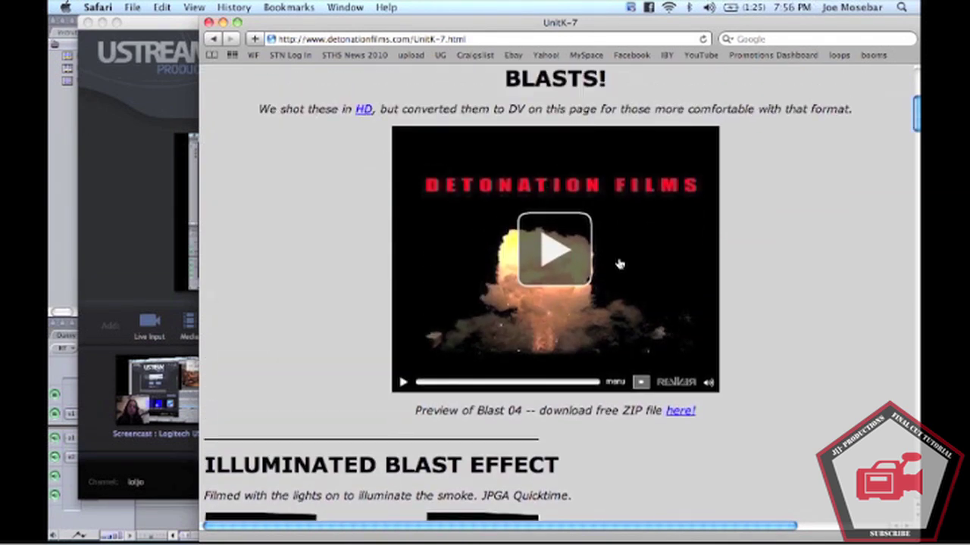
click(682, 411)
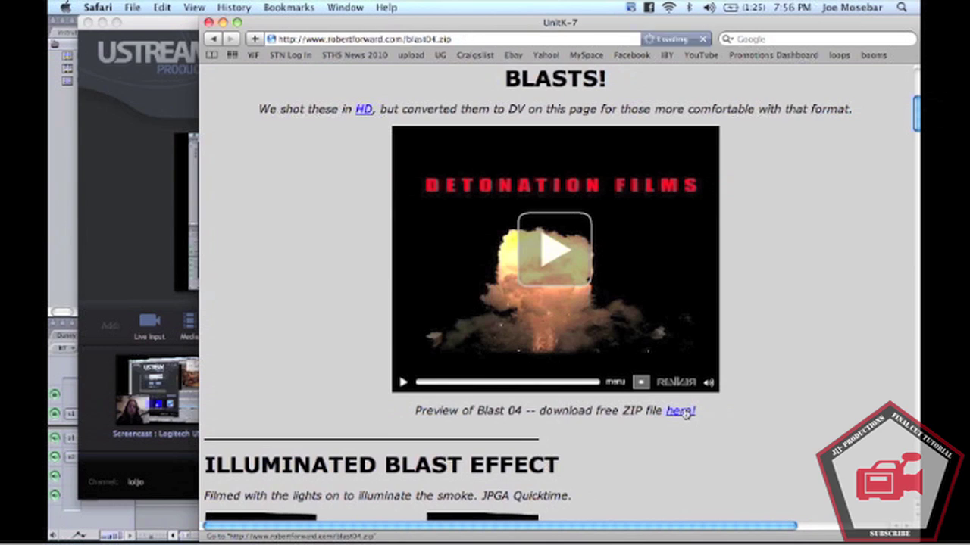
key(F9)
click(778, 241)
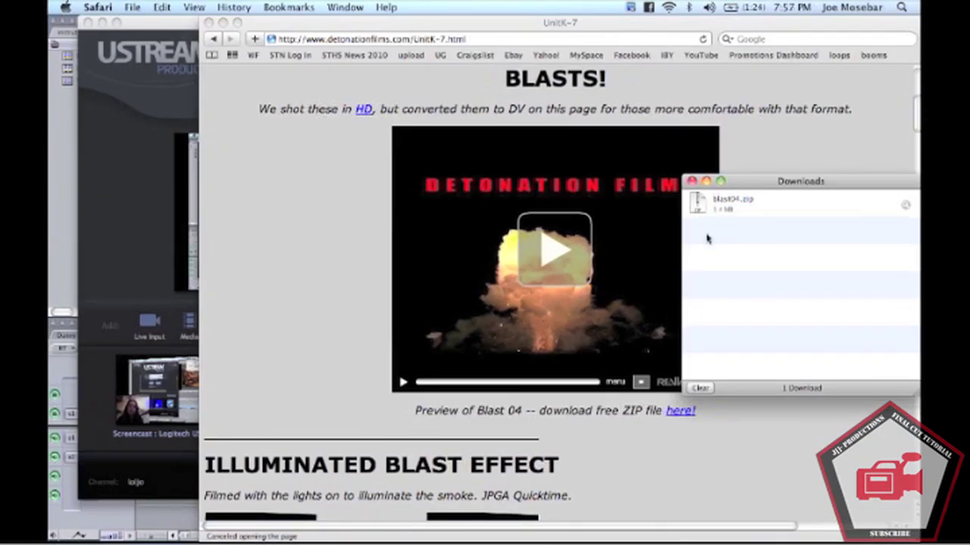
Bring up the Finder search window and select the Blast04a QuickTime movie
key(F9)
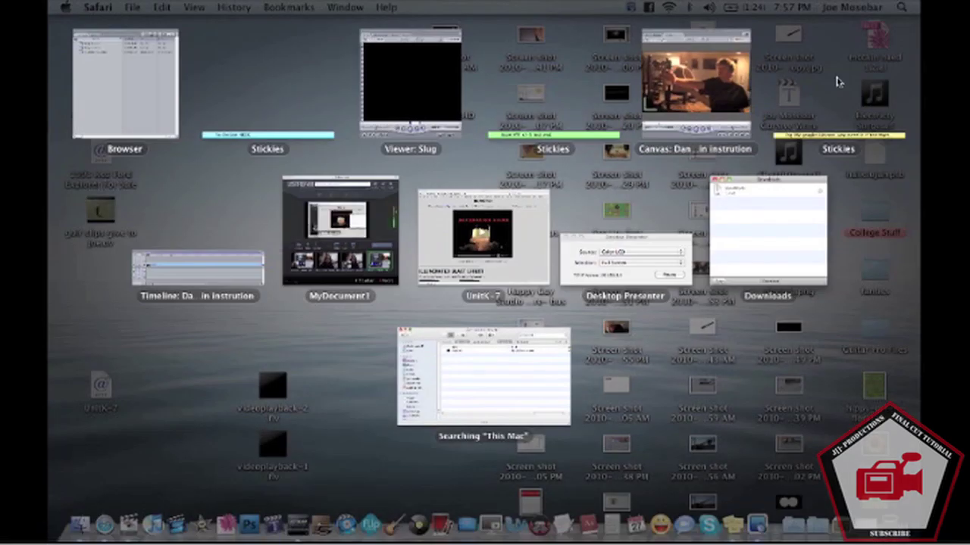
key(F9)
key(F11)
key(F11)
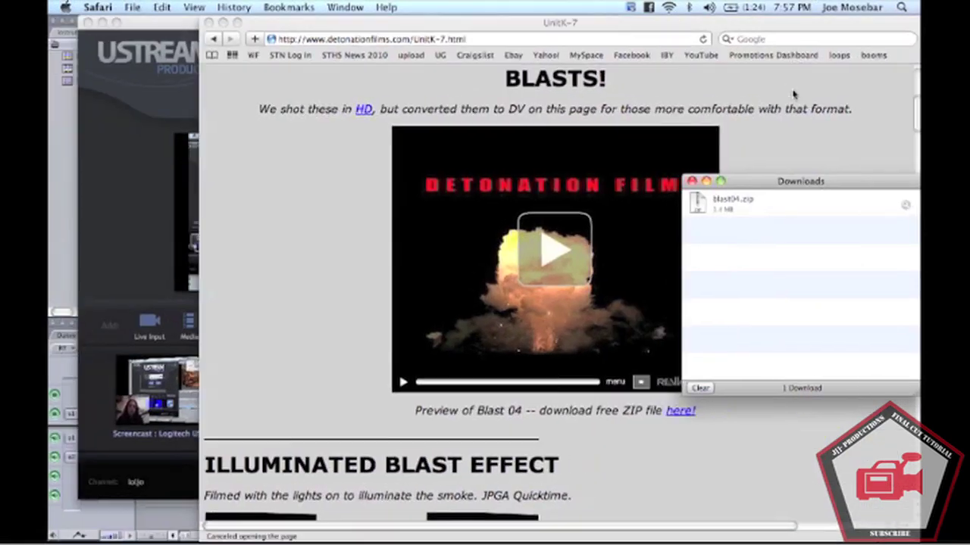
key(F9)
click(539, 390)
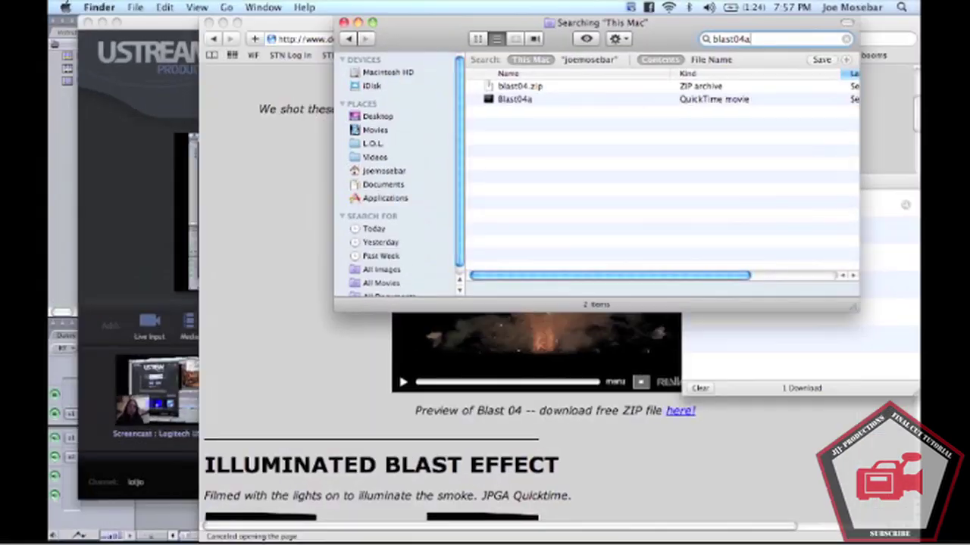
click(538, 100)
Drag Blast04a into the Final Cut Express browser and close the Finder search window
click(57, 138)
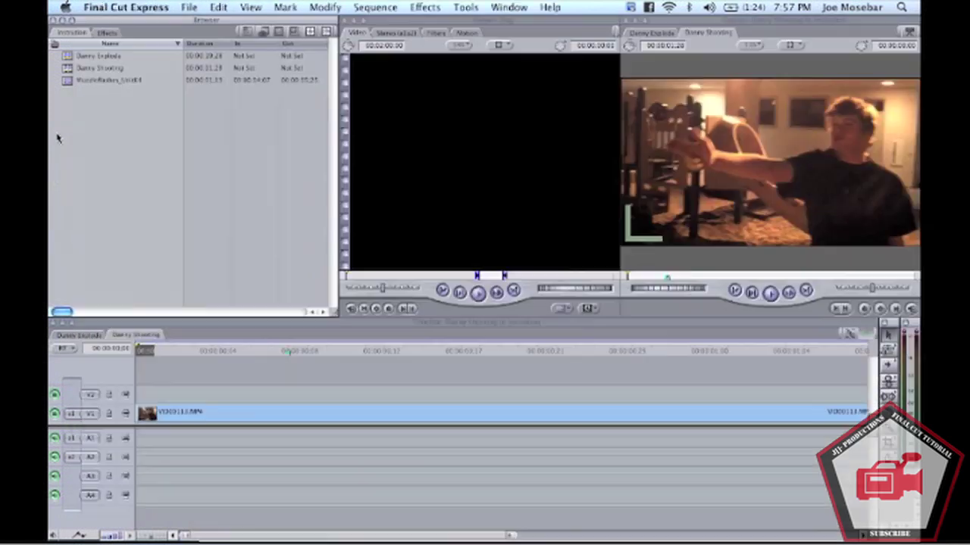
key(F9)
click(415, 113)
drag(554, 104, 147, 177)
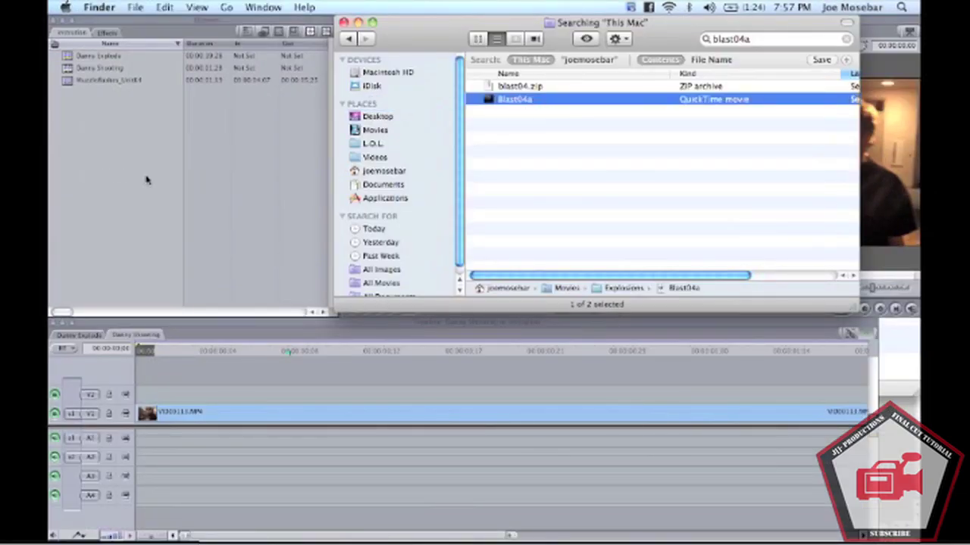
click(344, 23)
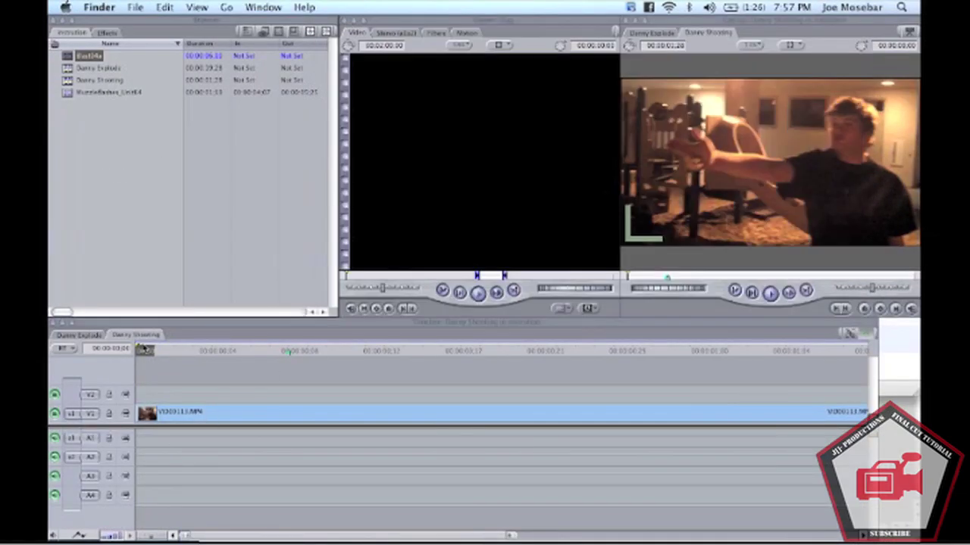
click(75, 334)
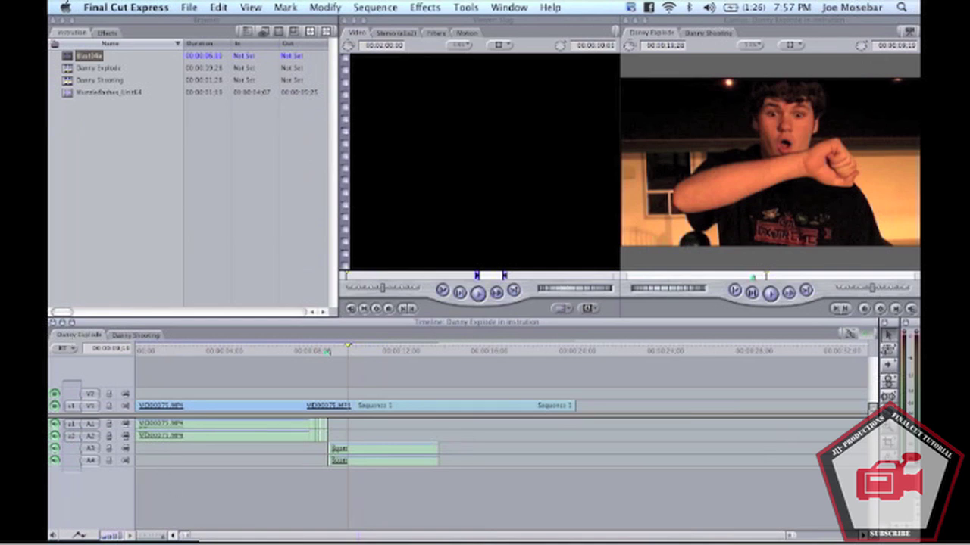
Zoom the timeline, jump to Marker 1, and preview Blast04a in the Viewer
key(super+equal)
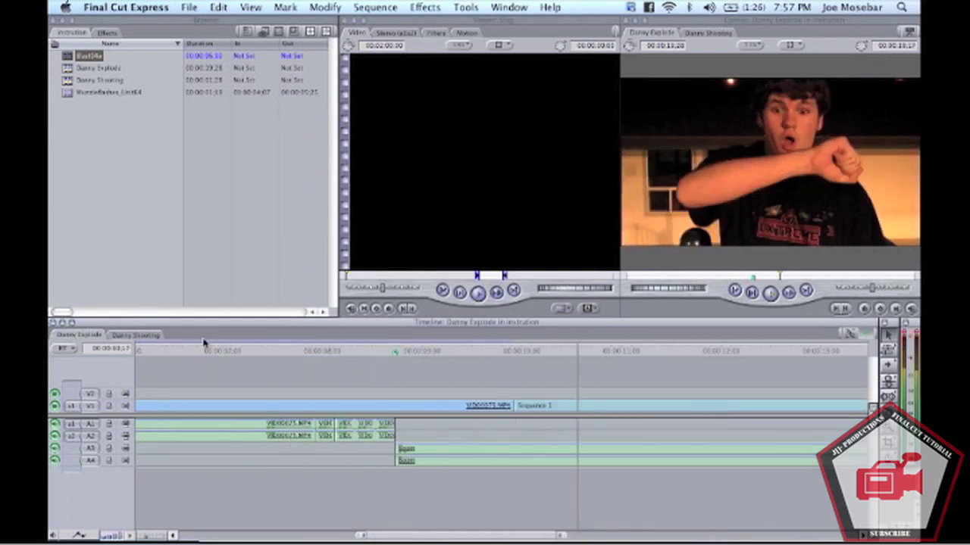
click(395, 352)
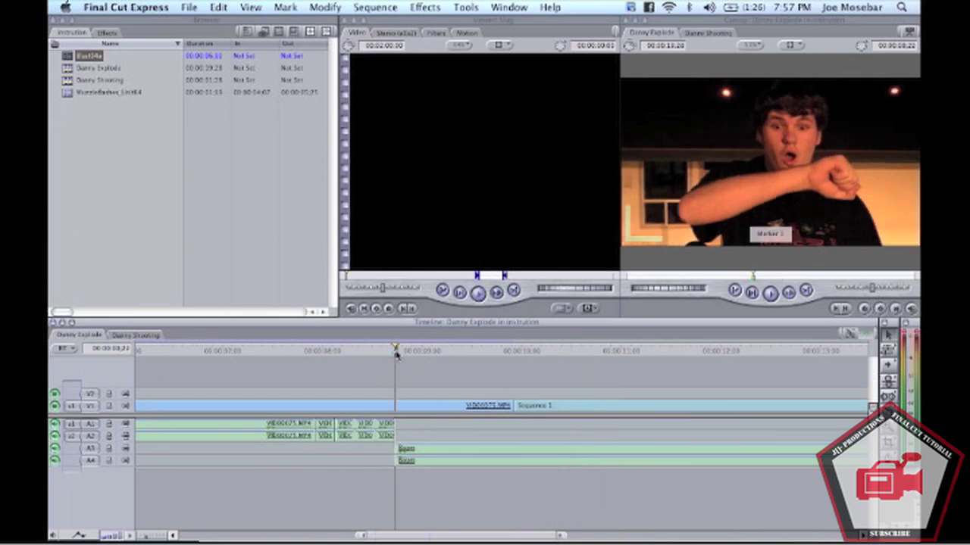
double_click(66, 58)
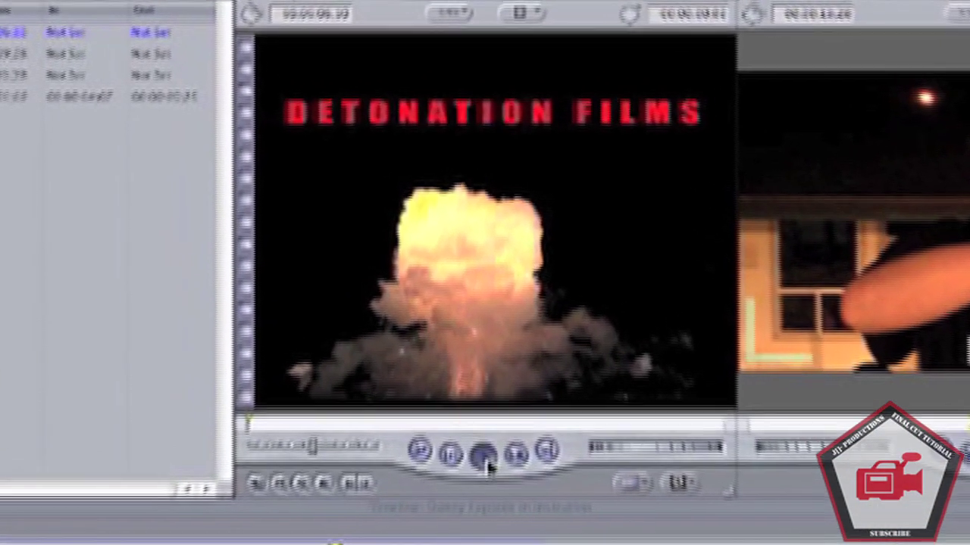
click(479, 294)
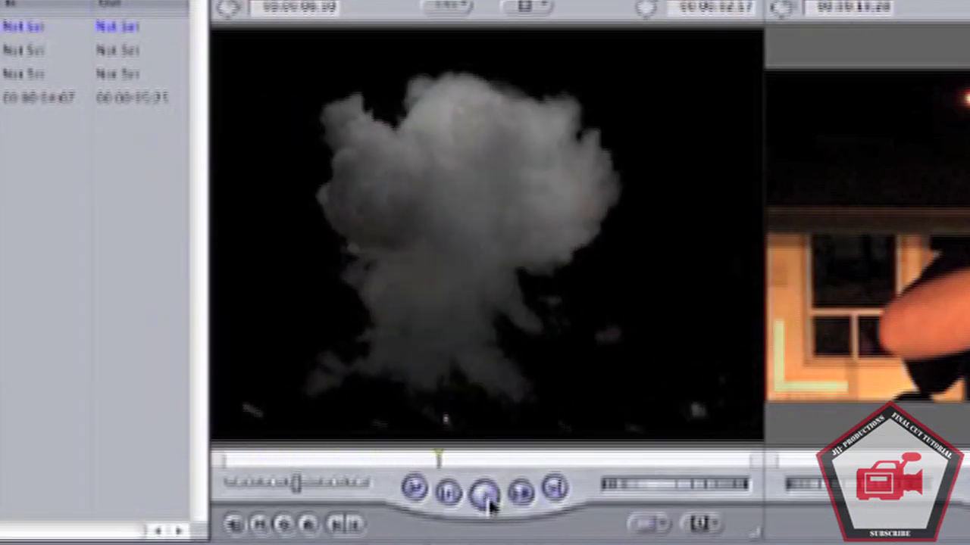
click(486, 502)
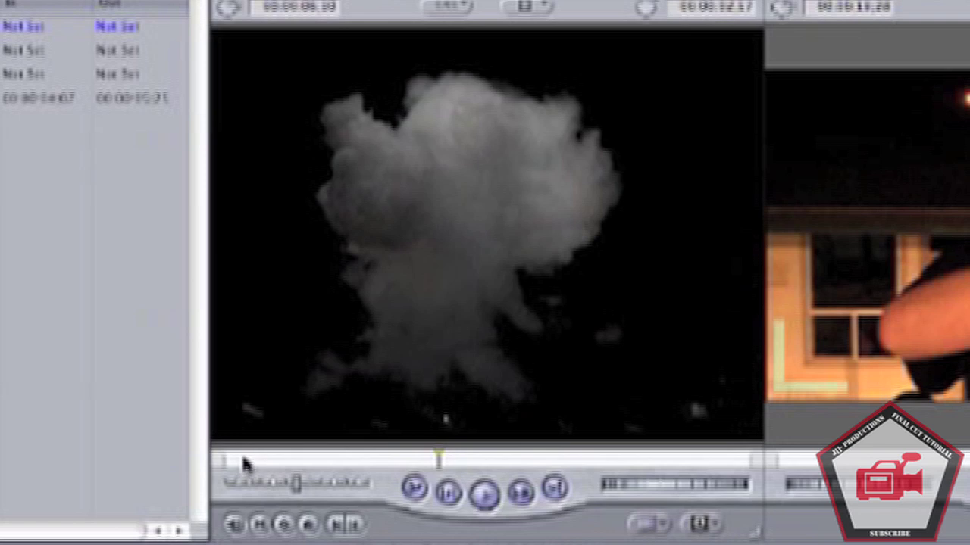
Mark Blast04a In at 00:00:05:11 and Out at 00:00:12:01, then place it on V2 at Marker 1
drag(244, 464, 254, 464)
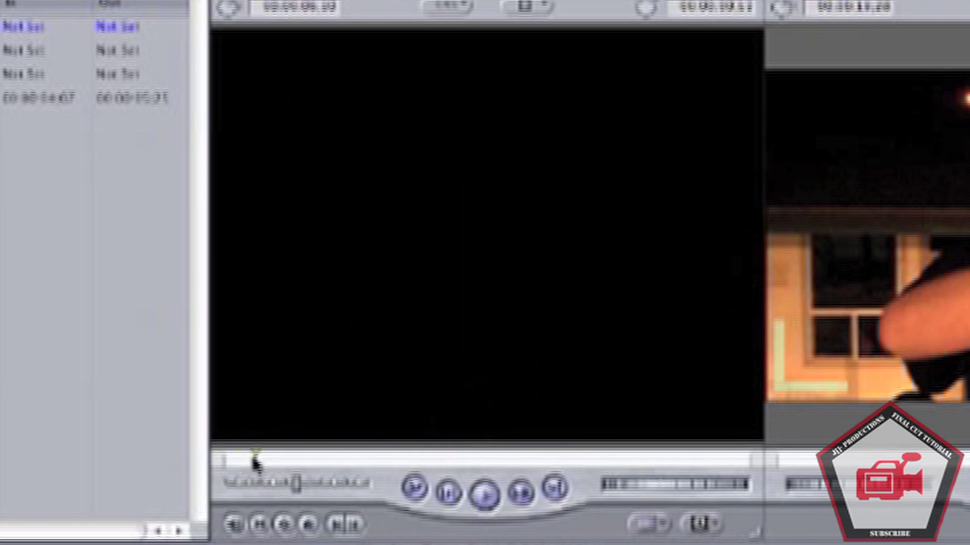
click(336, 524)
drag(286, 460, 393, 473)
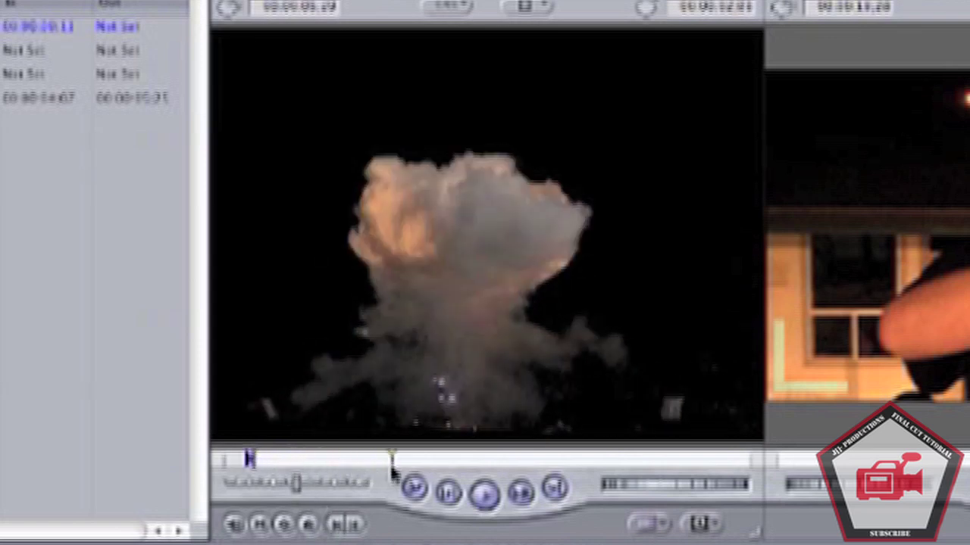
click(356, 524)
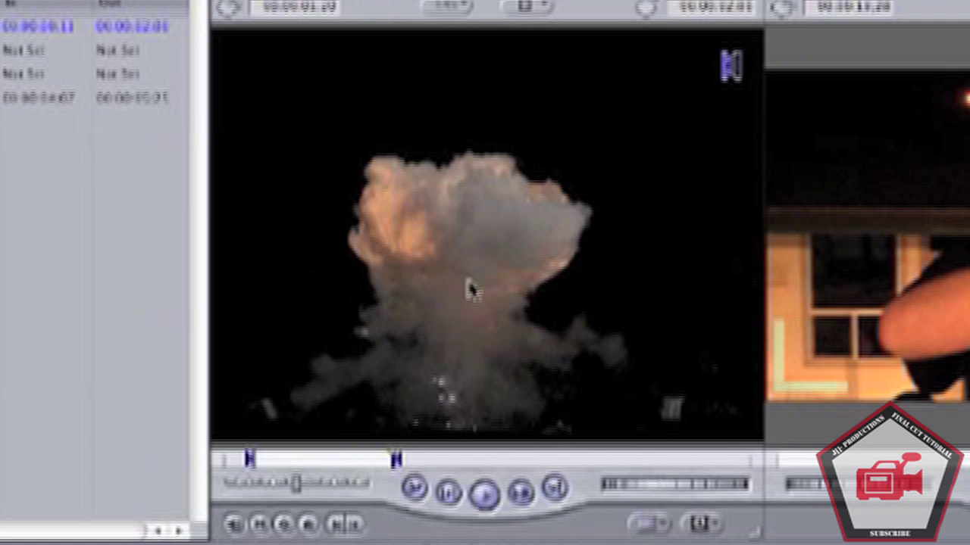
drag(470, 283, 451, 515)
drag(473, 449, 511, 275)
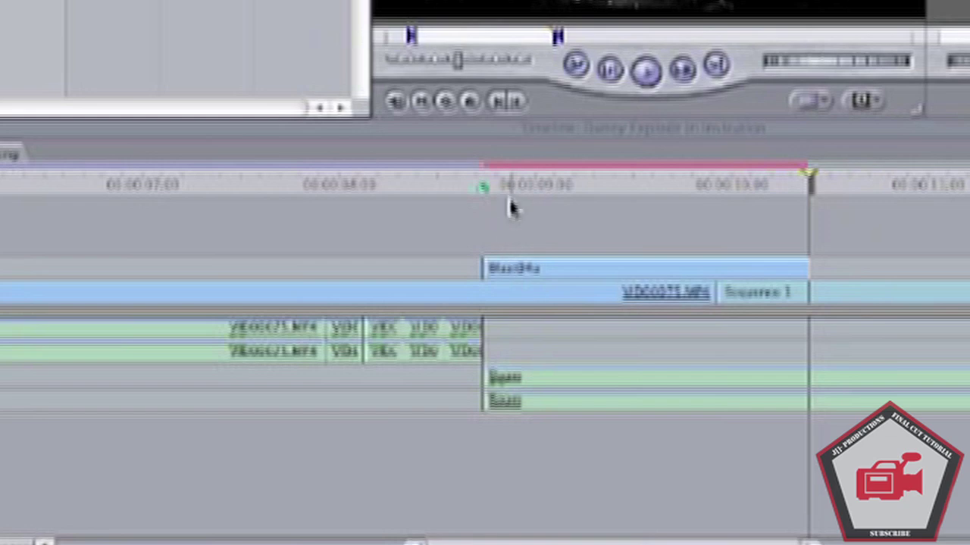
Load the V2 Blast04a clip from the Danny Explode timeline into the Viewer
click(501, 183)
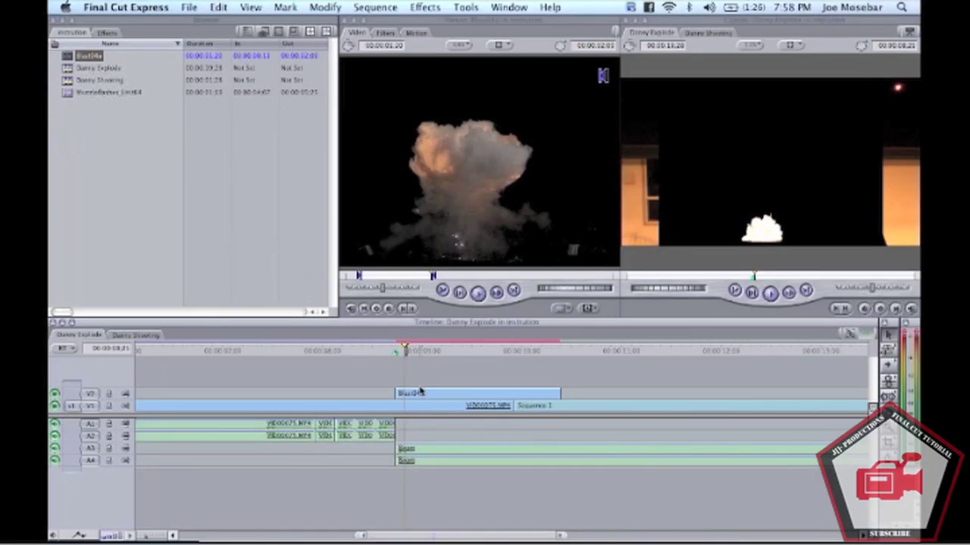
click(420, 392)
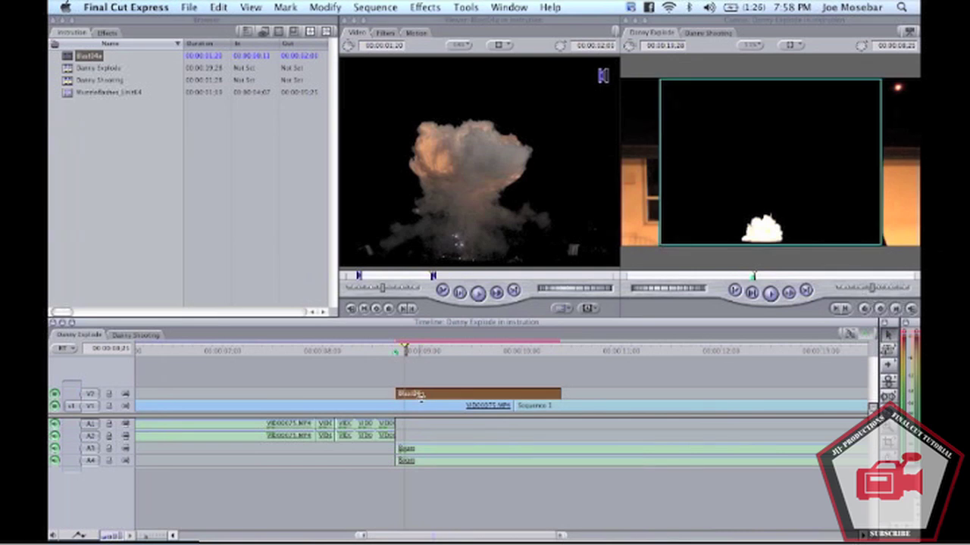
click(424, 410)
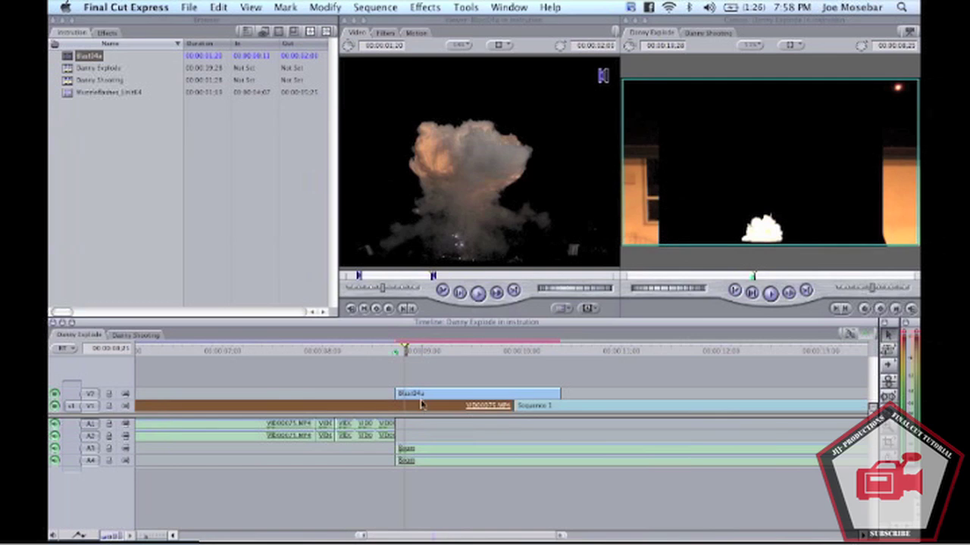
click(419, 394)
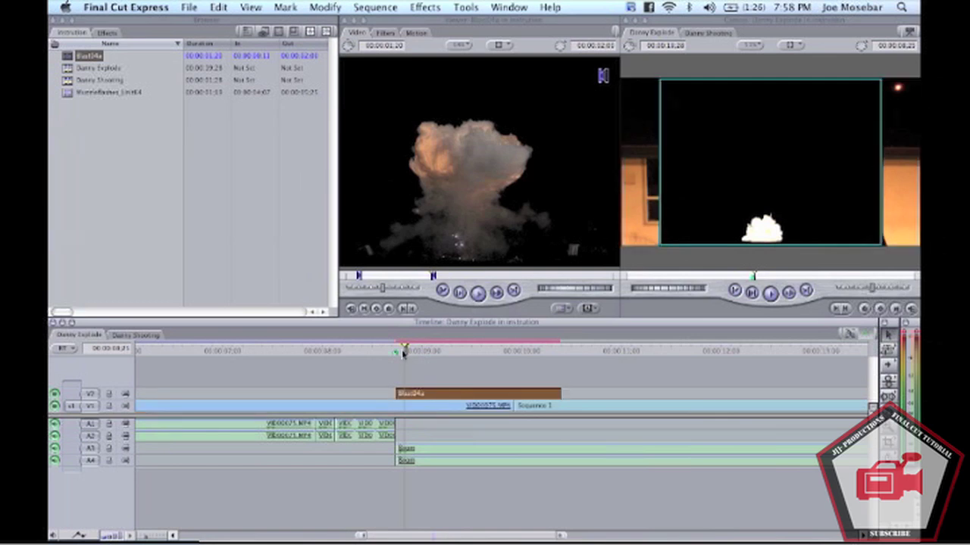
double_click(430, 395)
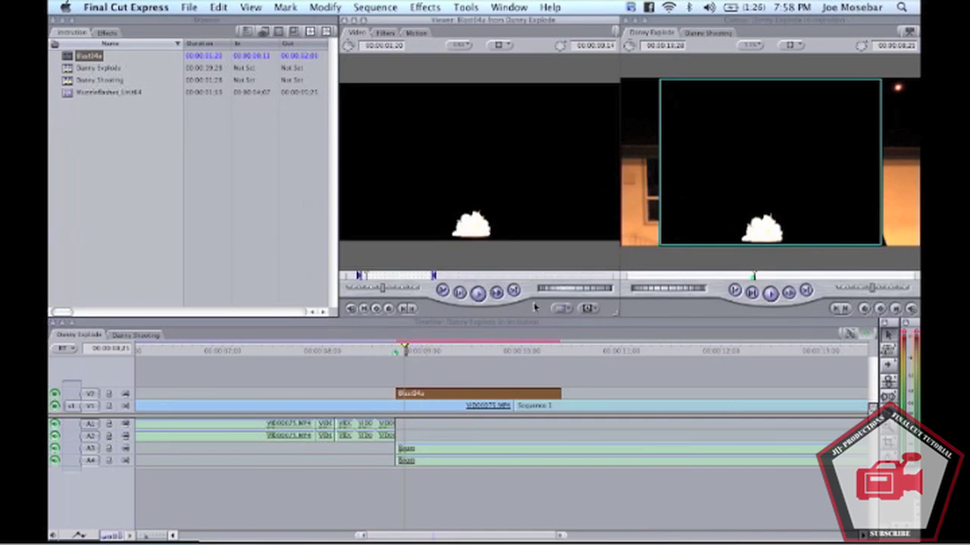
Set Blast04a's composite mode to Screen and scrub to confirm the black background is gone
click(427, 350)
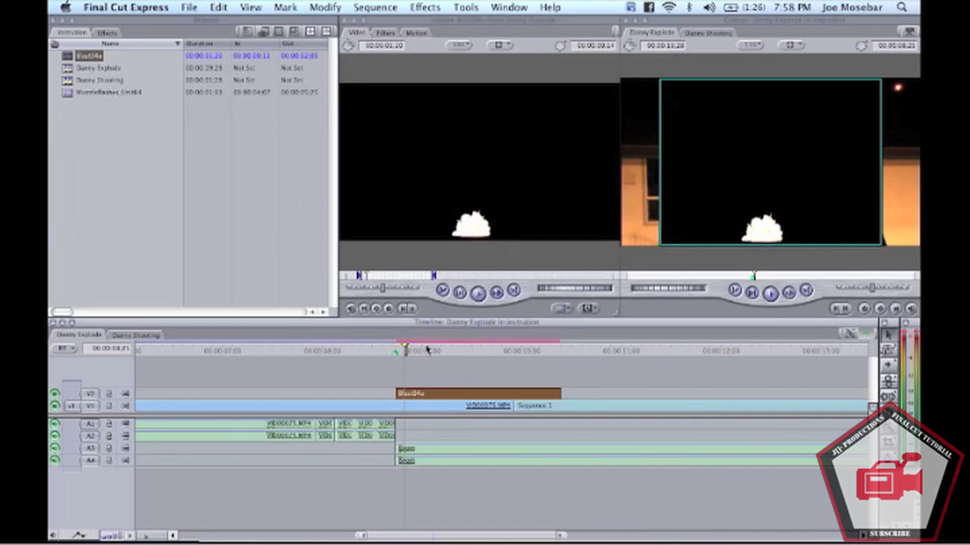
click(375, 7)
mouse_move(324, 7)
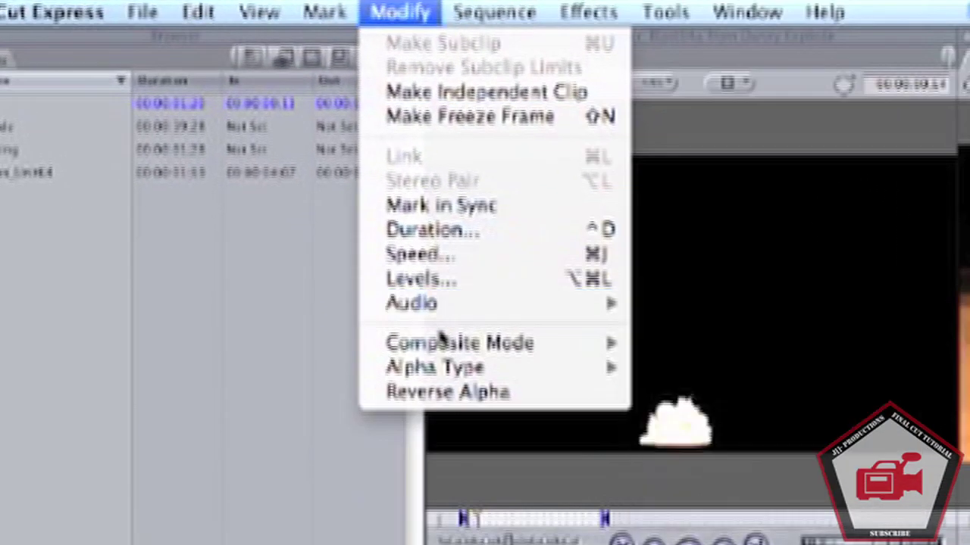
mouse_move(439, 342)
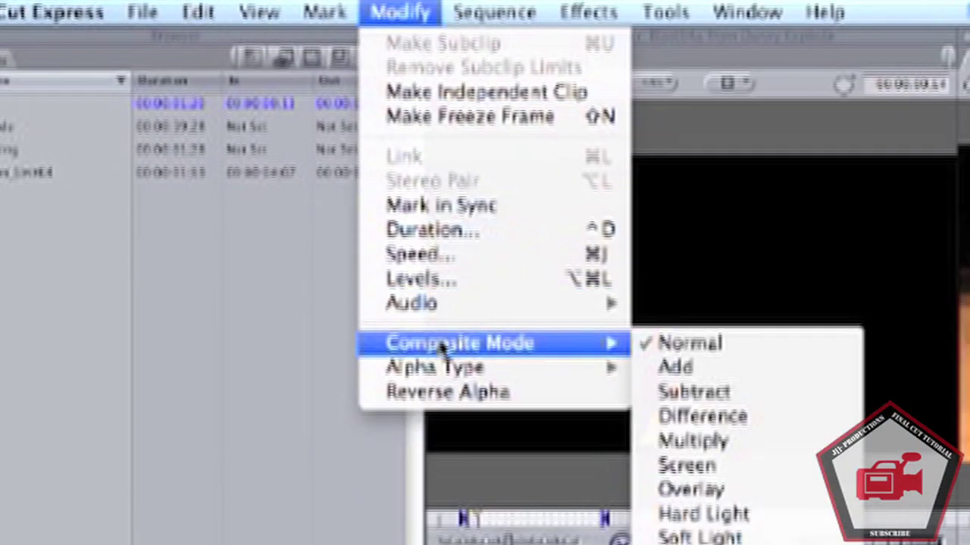
click(471, 225)
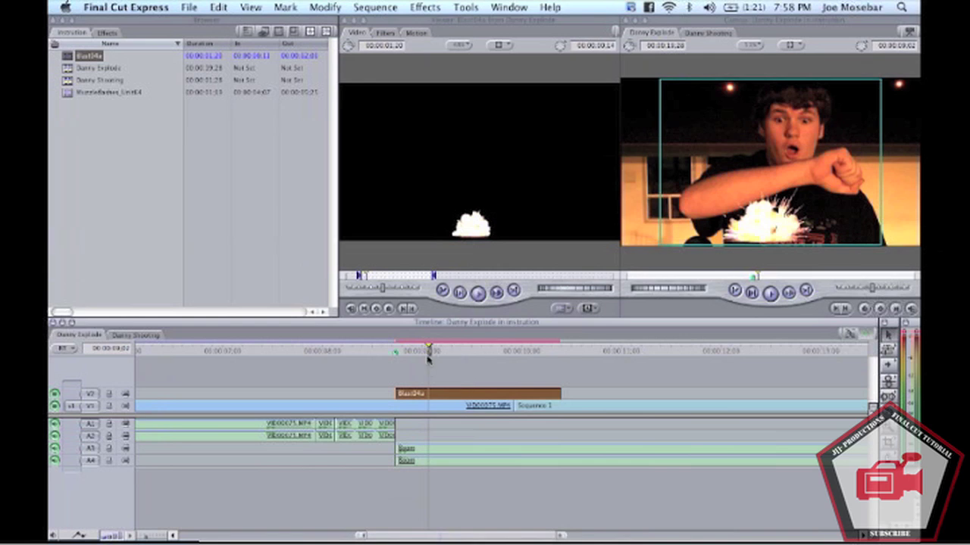
drag(429, 350, 488, 350)
Apply the Chroma Keyer Copy filter from the Effects tab to the Blast04a clip
click(447, 350)
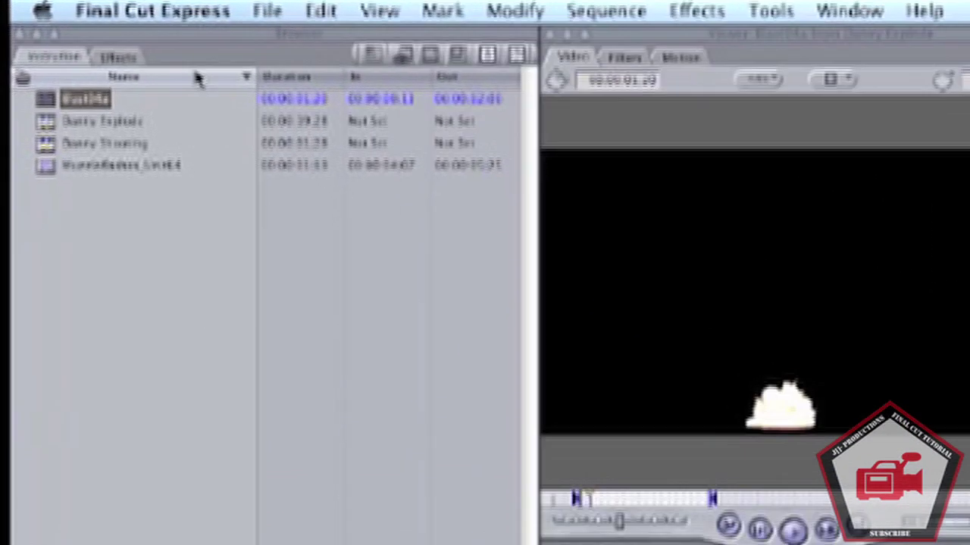
click(103, 33)
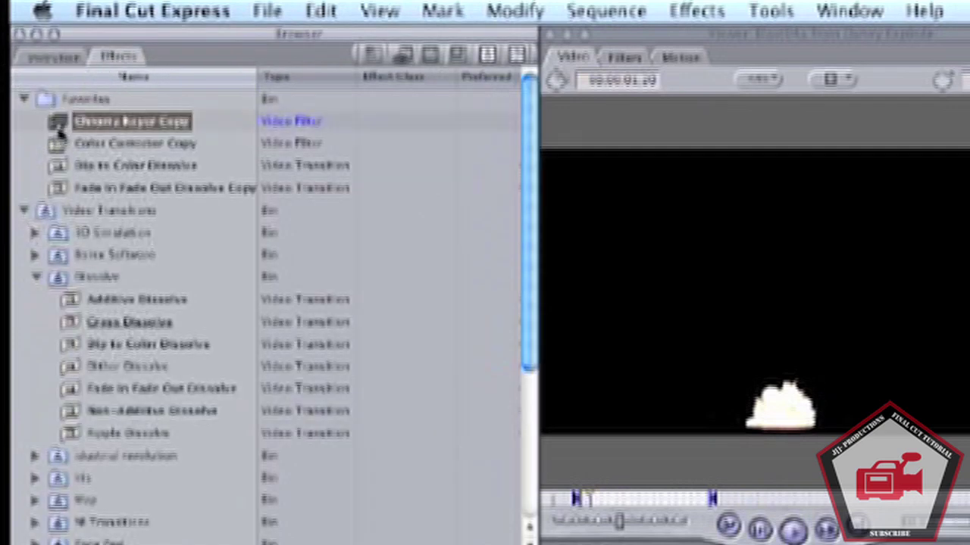
drag(61, 128, 447, 367)
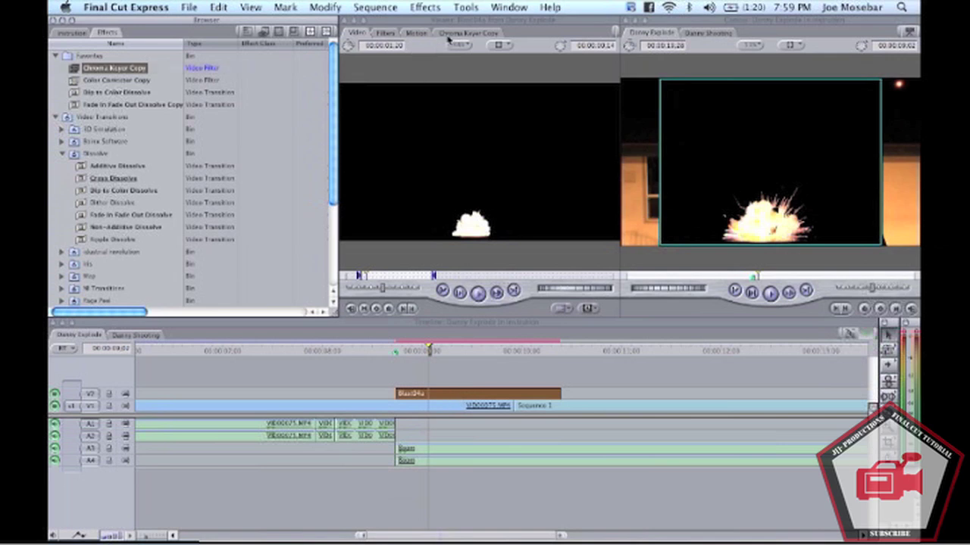
Sample the key colour in the Canvas, check a few frames, then disable the chroma key filter
click(466, 33)
click(755, 152)
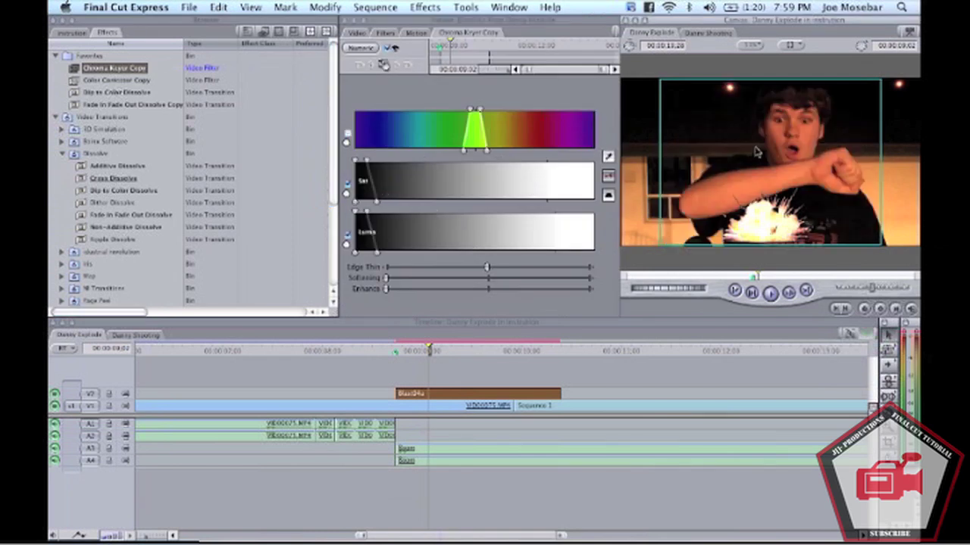
click(449, 350)
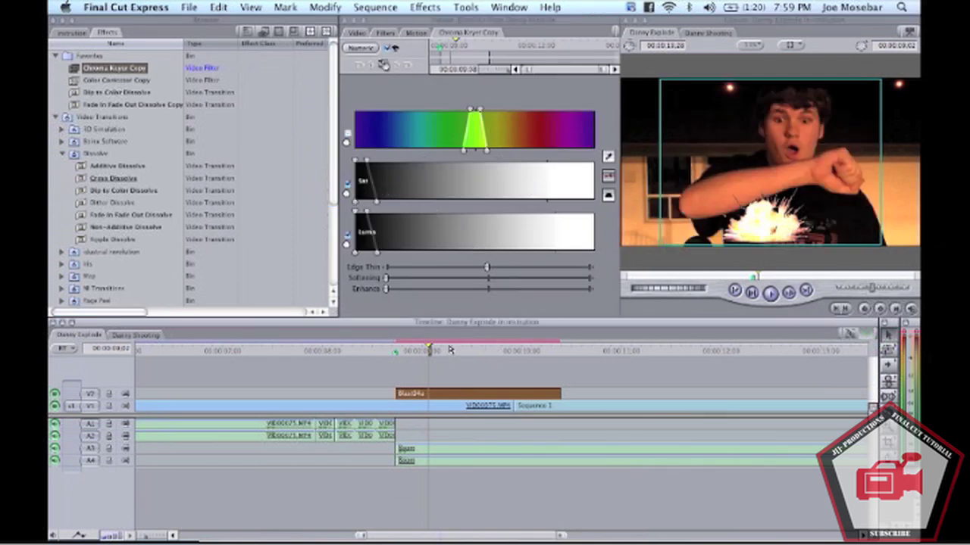
click(479, 349)
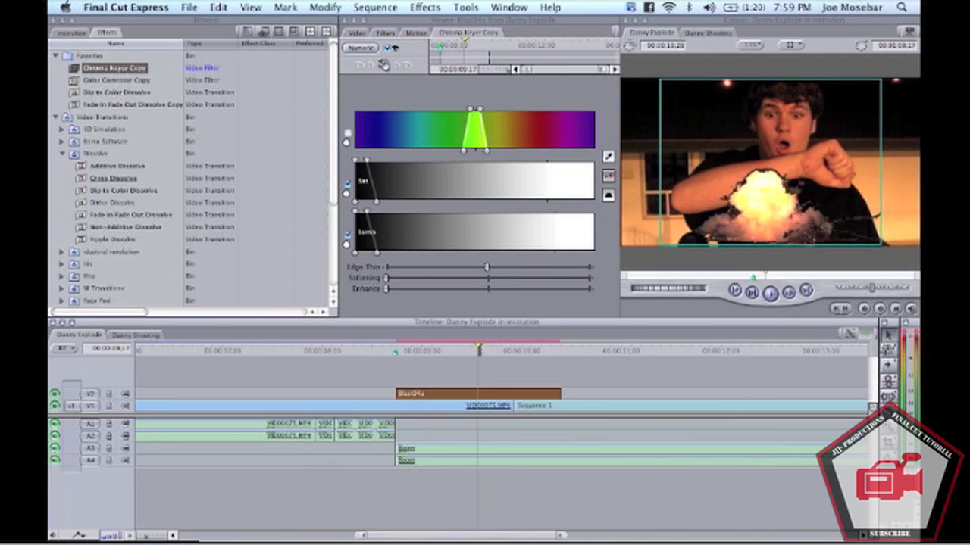
click(388, 47)
Reapply Screen composite mode to Blast04a, scrub to check the blend, and load the clip into the Viewer
click(356, 33)
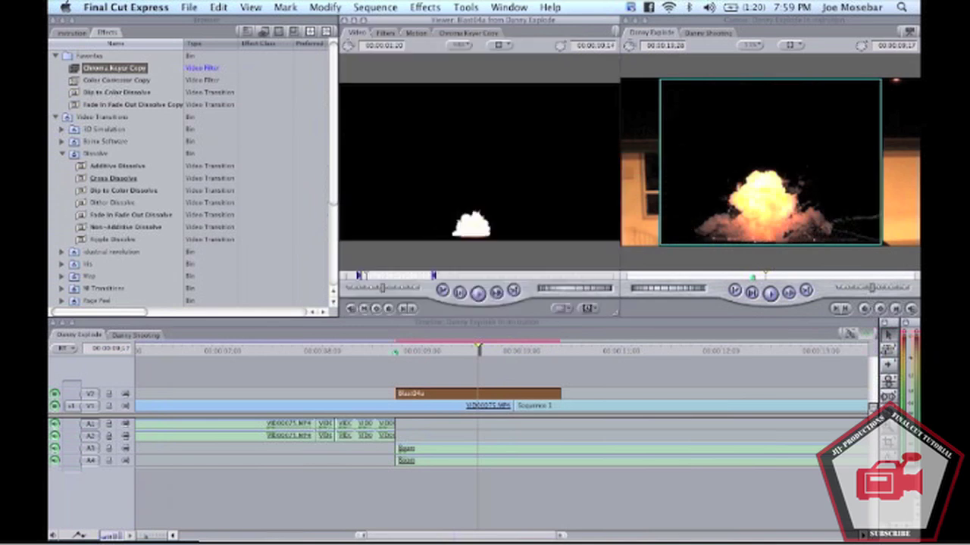
click(325, 6)
mouse_move(422, 183)
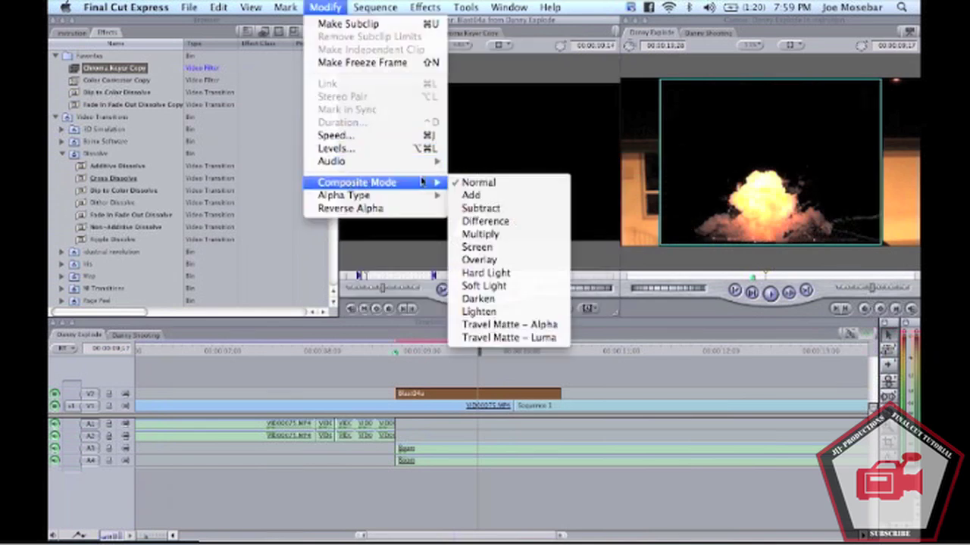
click(466, 248)
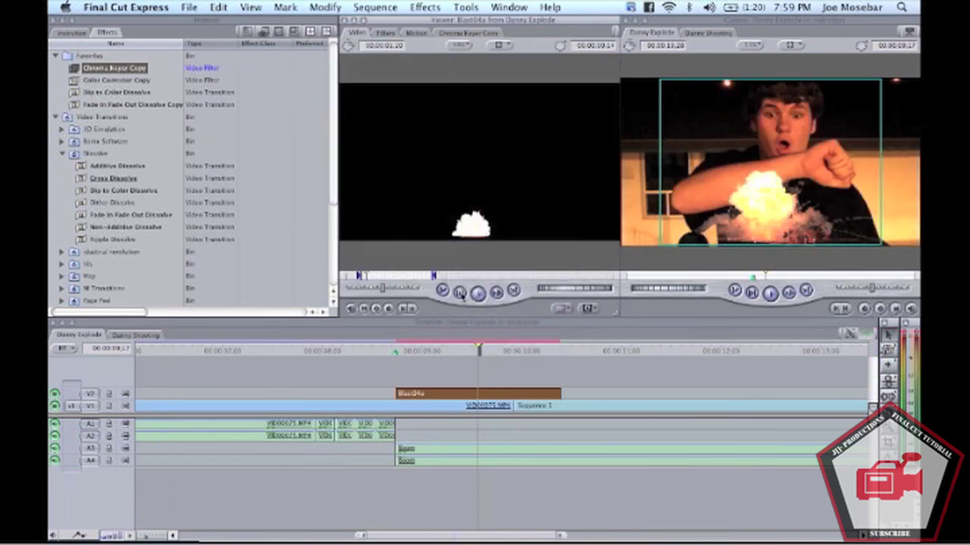
drag(440, 357, 415, 353)
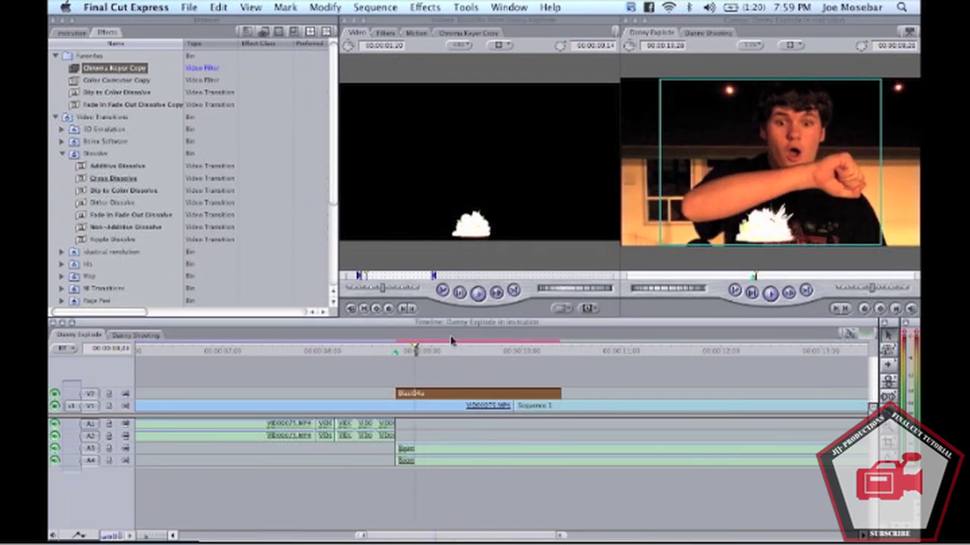
click(451, 346)
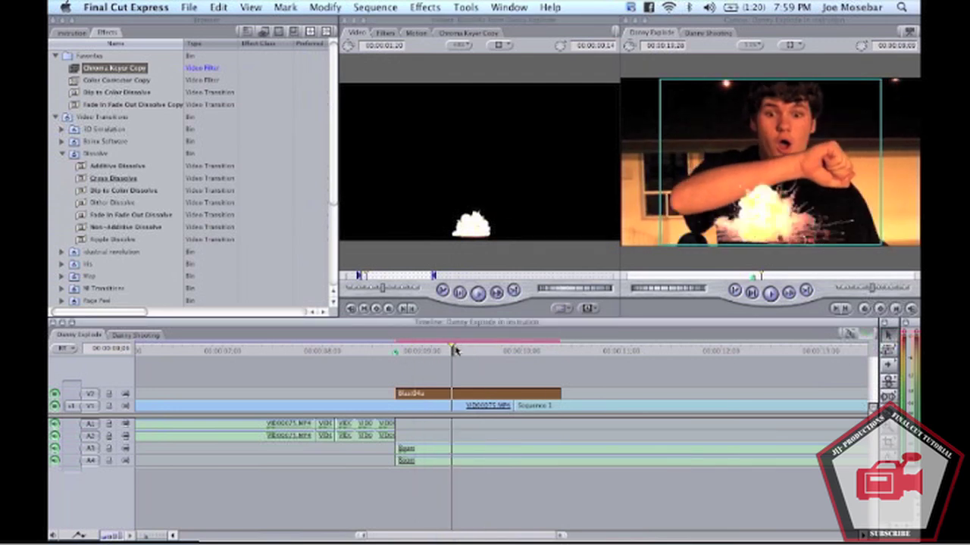
double_click(453, 392)
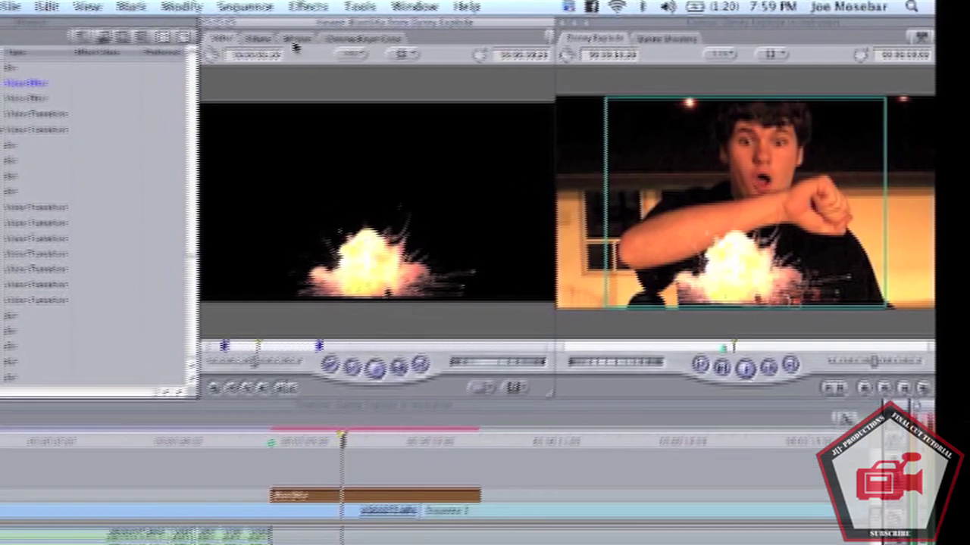
In the Motion tab, enlarge Blast04a and set its centre toward the person's hand
click(416, 33)
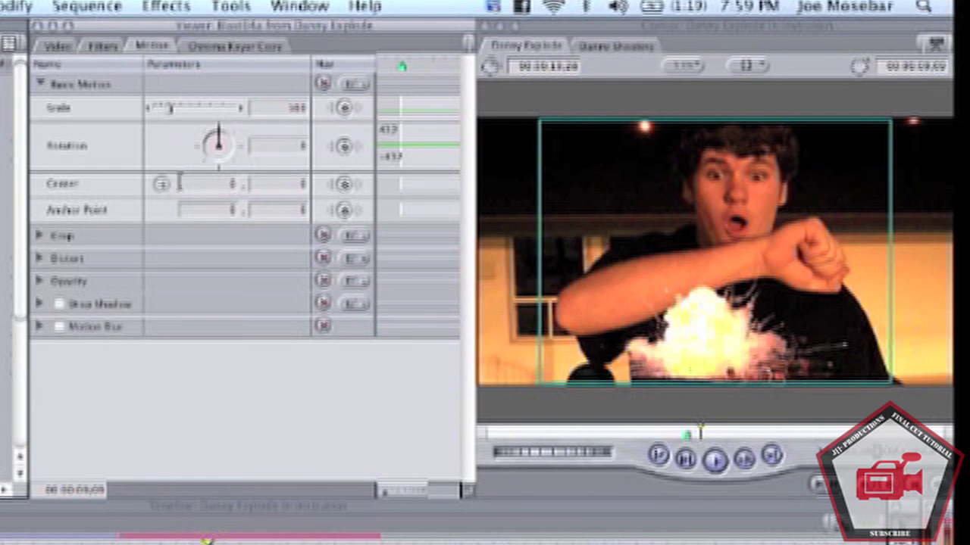
drag(173, 114, 180, 112)
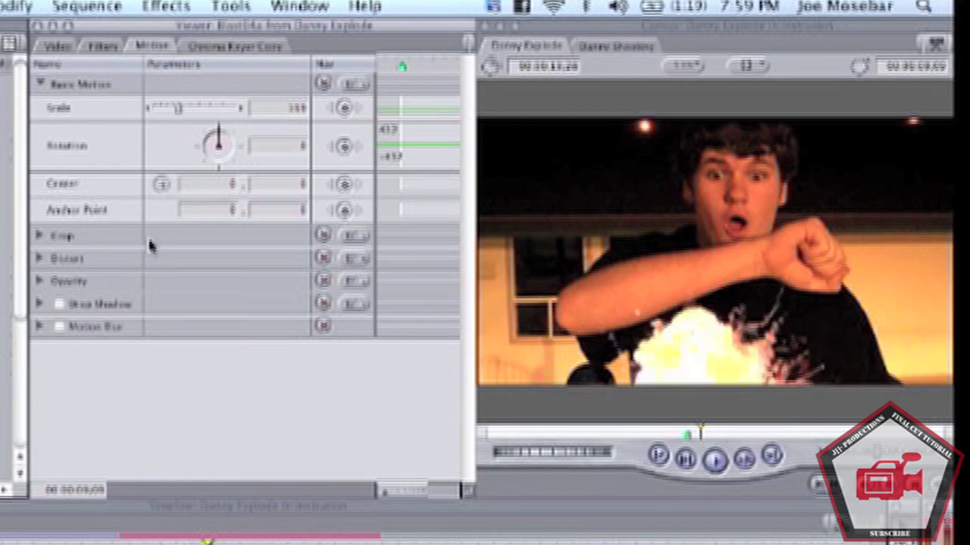
click(161, 184)
drag(700, 270, 750, 189)
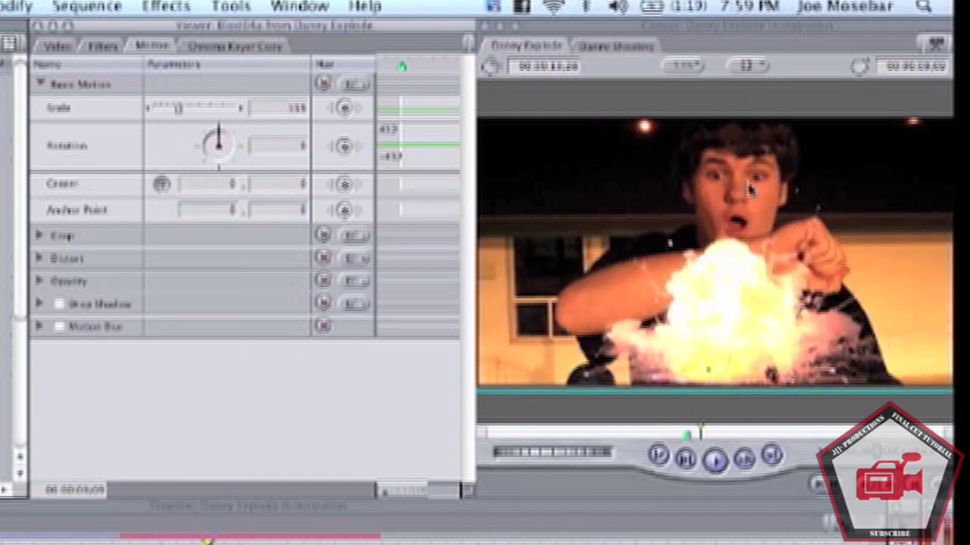
click(750, 189)
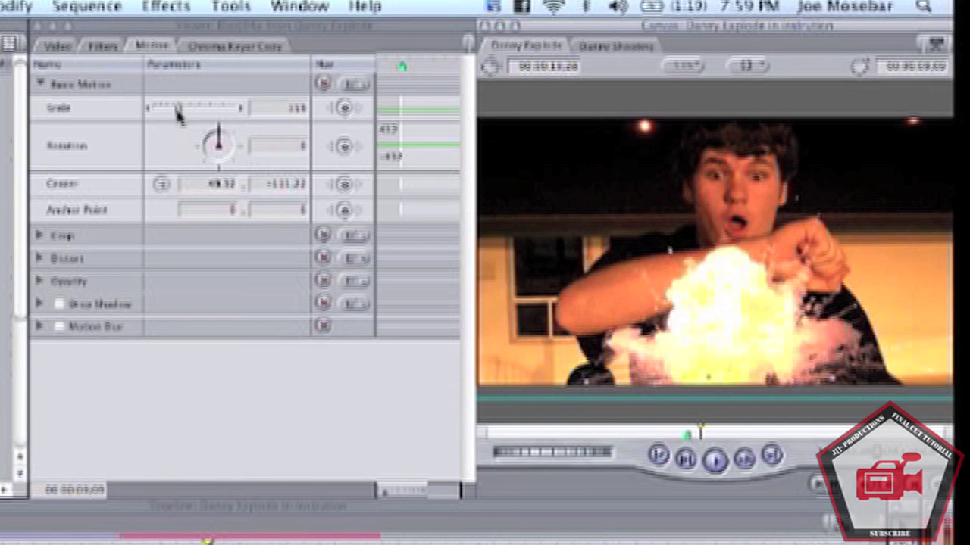
Rotate and enlarge the explosion to scale 263, centred at 25.62, −273.17 over the boy, then render
drag(177, 113, 180, 111)
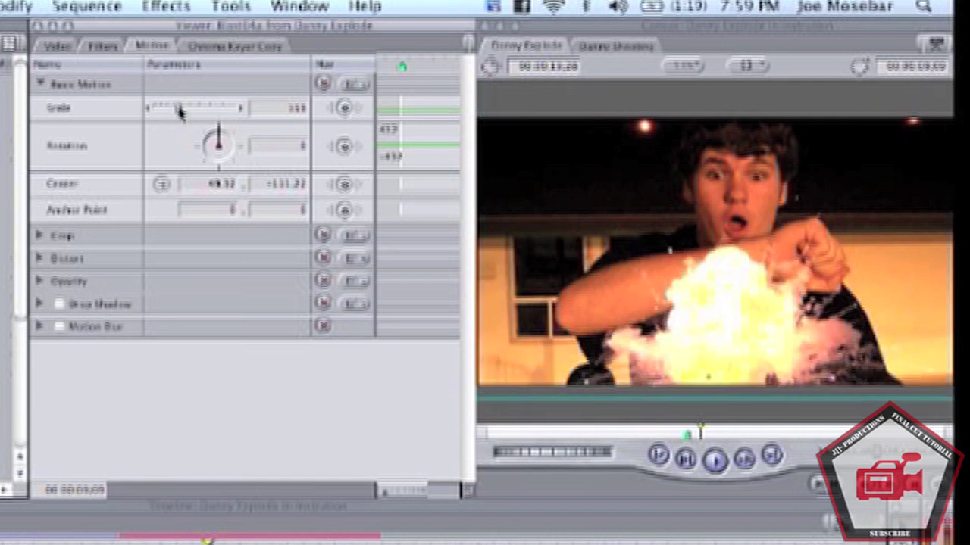
click(160, 185)
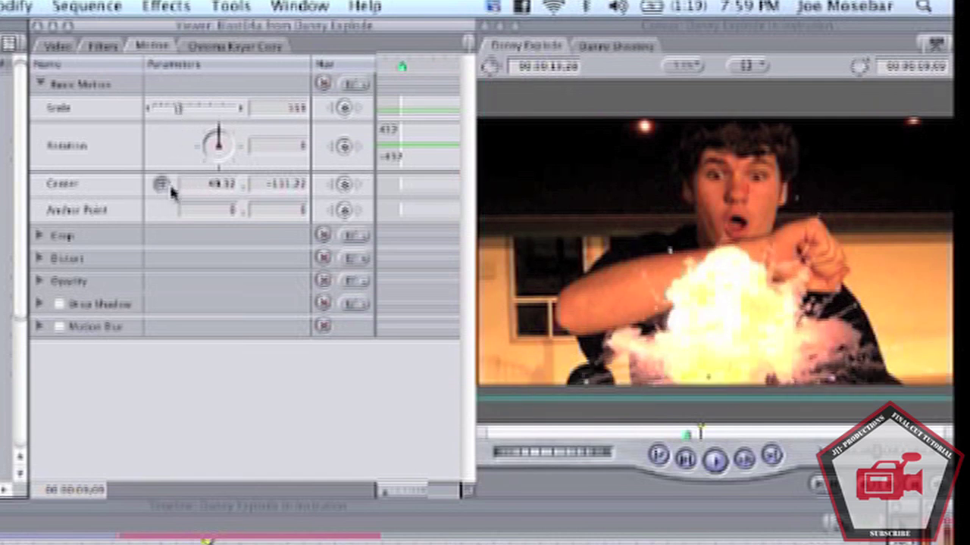
click(161, 186)
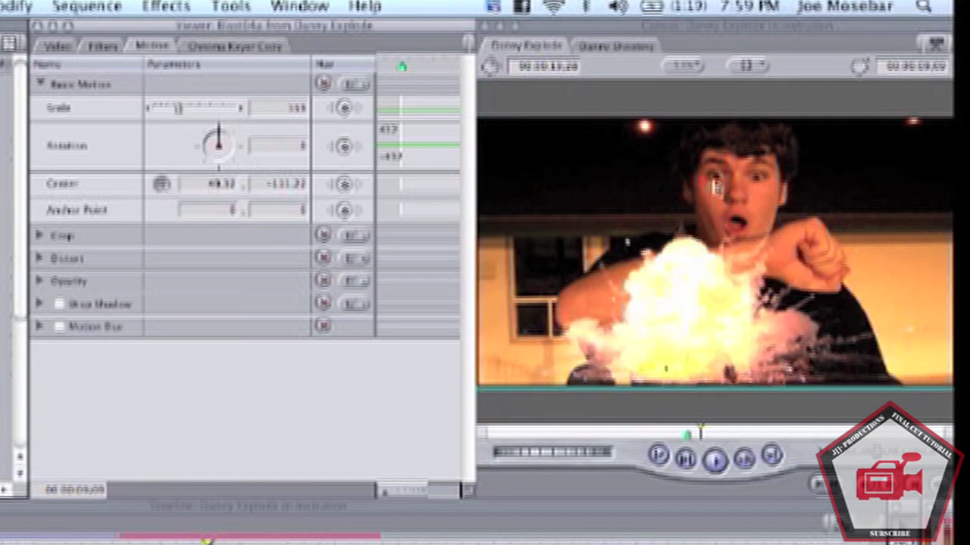
click(762, 195)
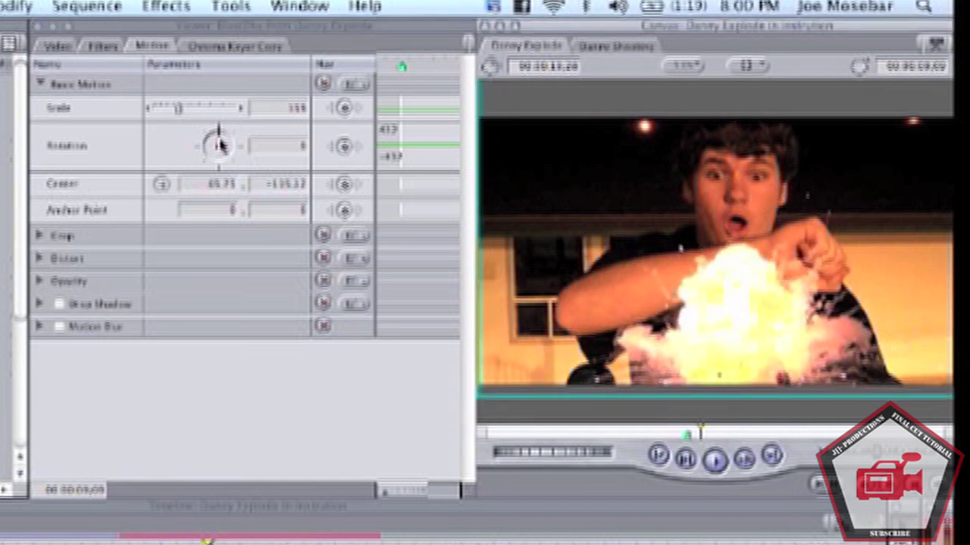
mouse_move(219, 144)
mouse_down()
mouse_move(180, 149)
mouse_move(219, 133)
mouse_up()
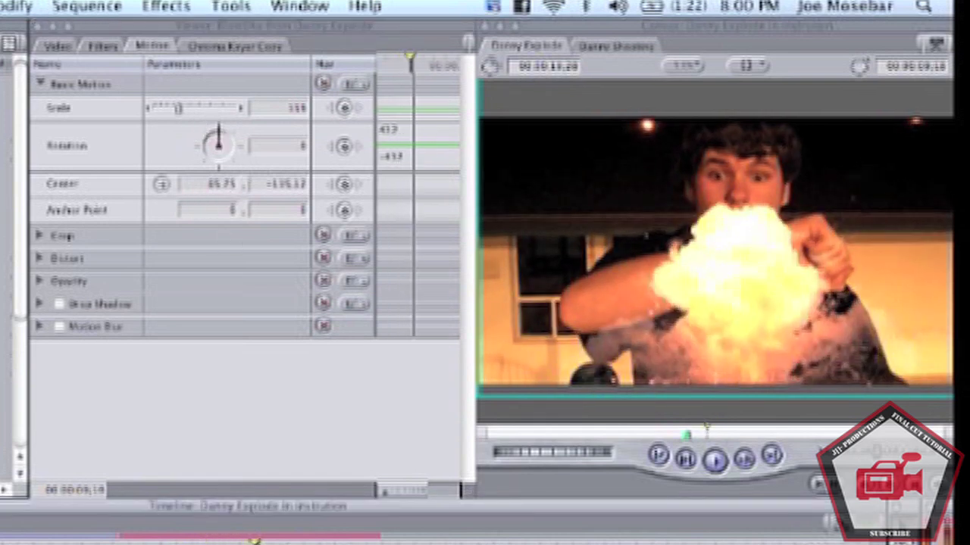
drag(193, 116, 190, 108)
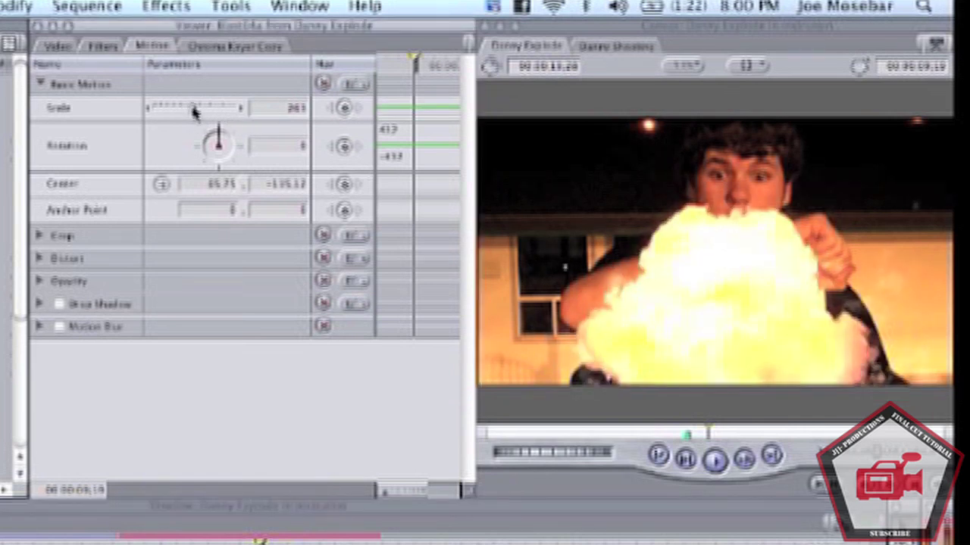
click(766, 106)
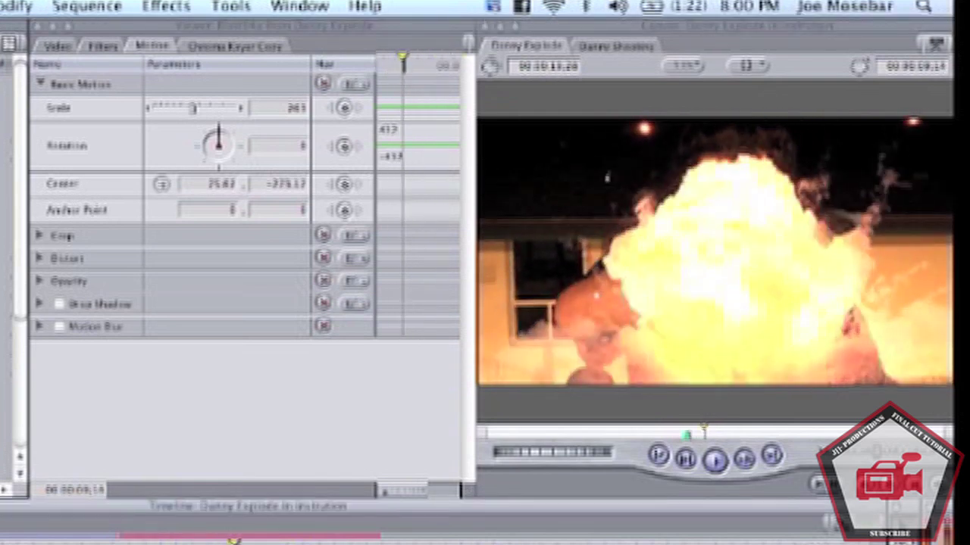
key(super+r)
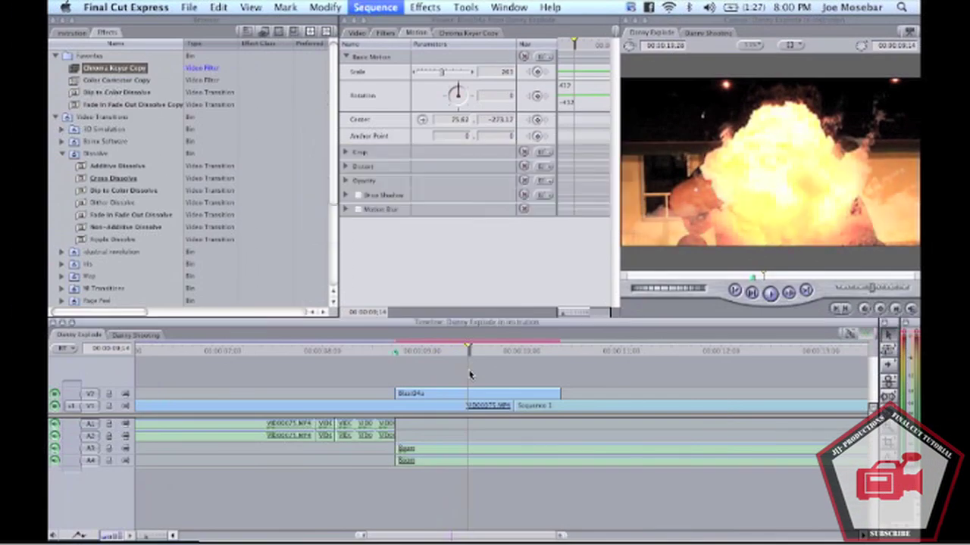
Zoom out and play back the rendered explosion around Marker 1, then switch to the Danny Shooting sequence
drag(359, 348, 313, 350)
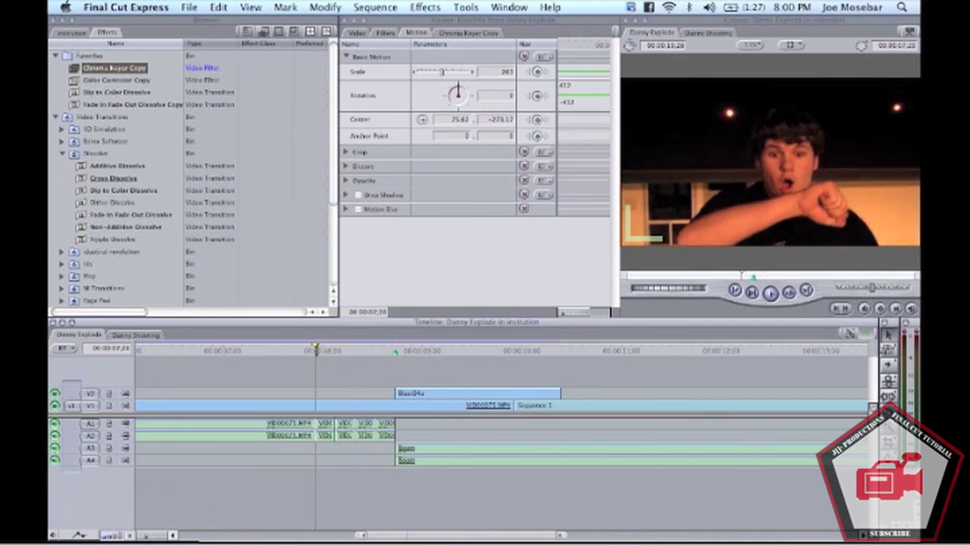
key(super+minus)
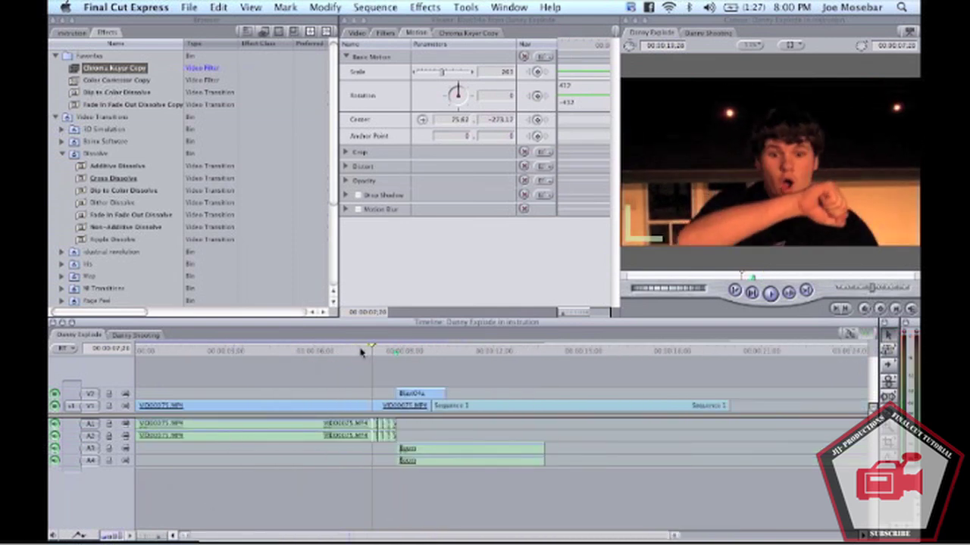
drag(361, 352, 344, 353)
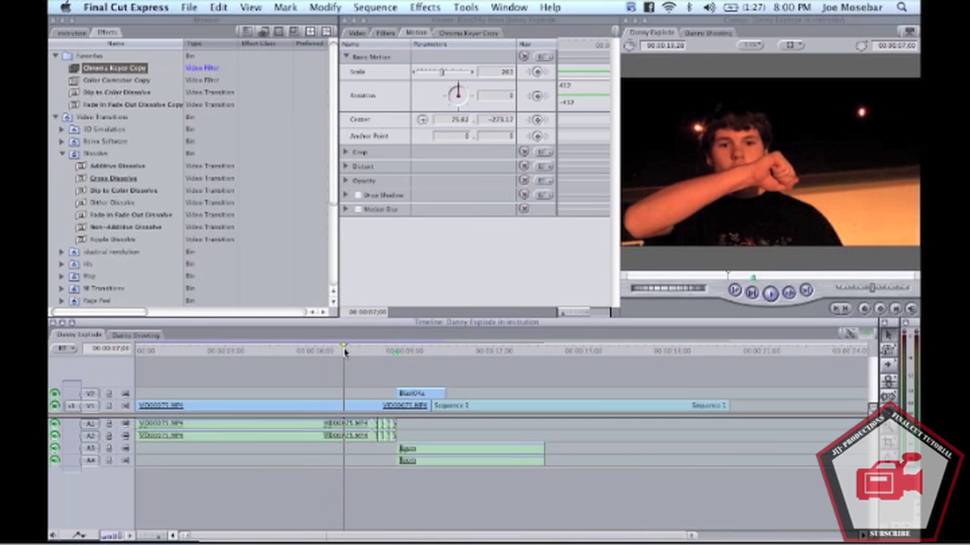
key(space)
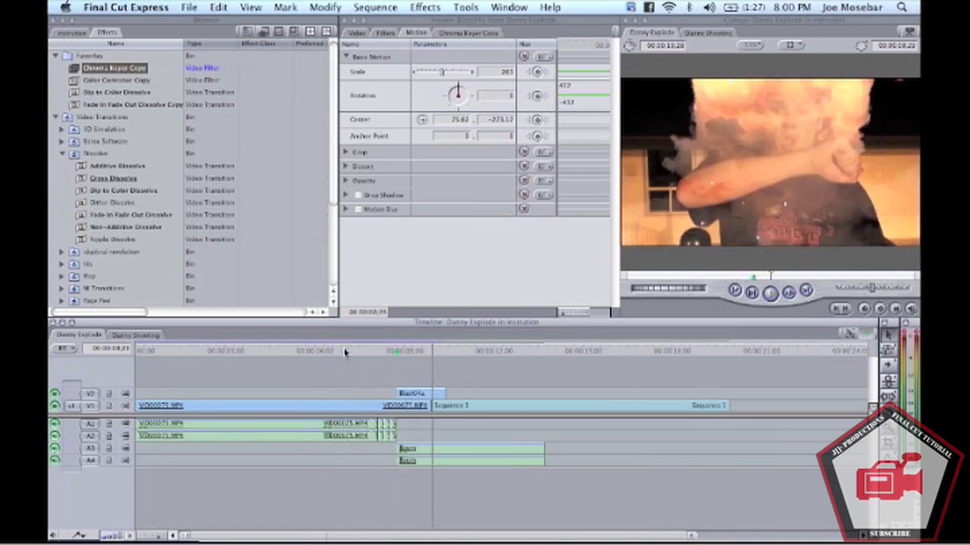
click(394, 352)
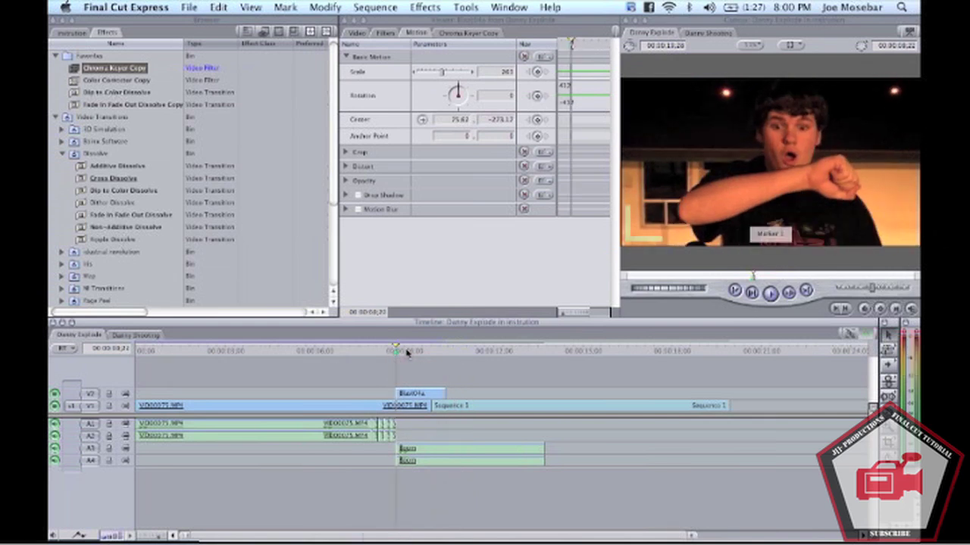
click(406, 352)
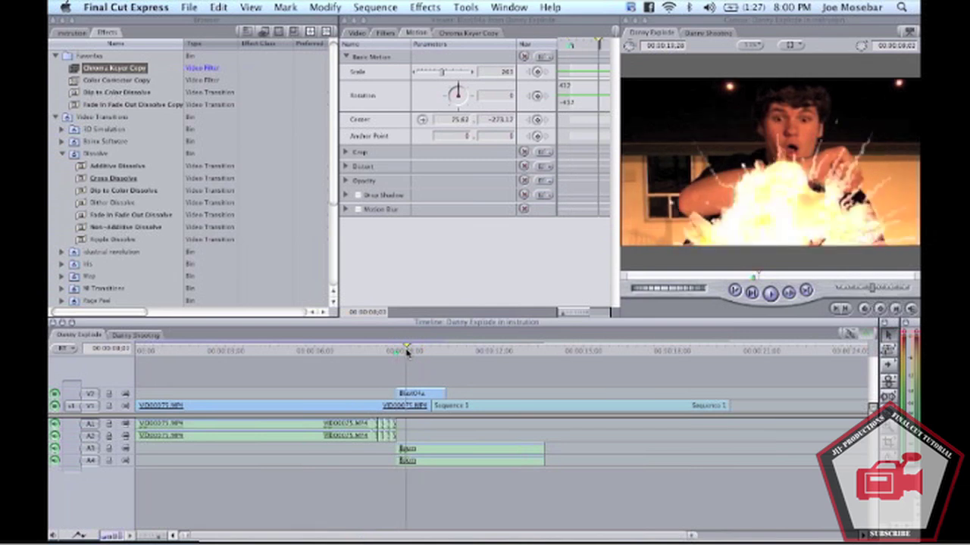
click(136, 335)
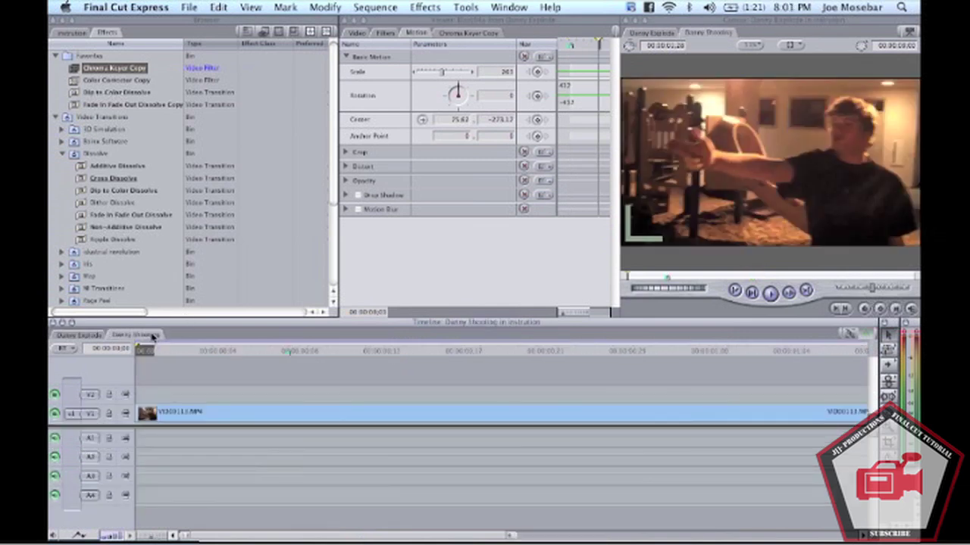
Zoom the timeline, play the shooting clip and return to Marker 1
click(168, 535)
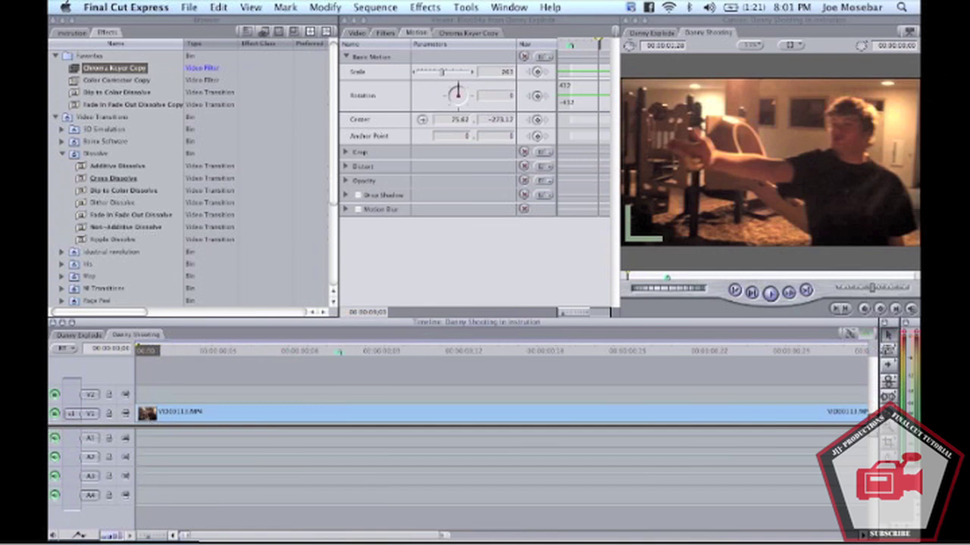
key(alt+minus)
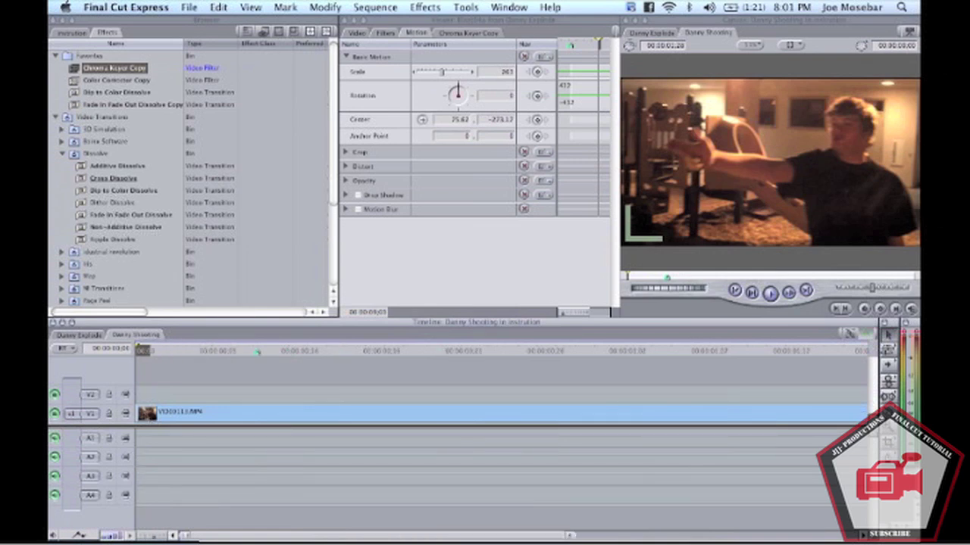
key(alt+equal)
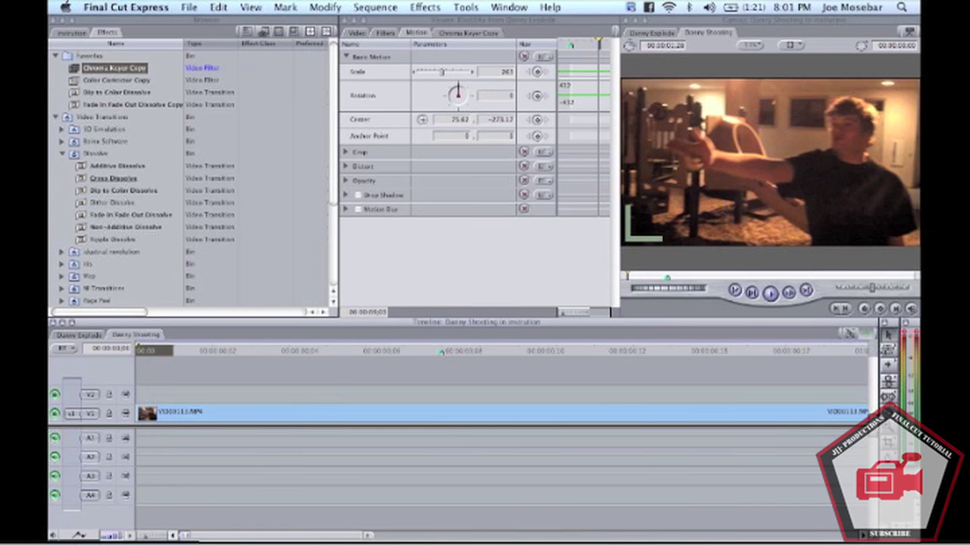
key(alt+minus)
key(space)
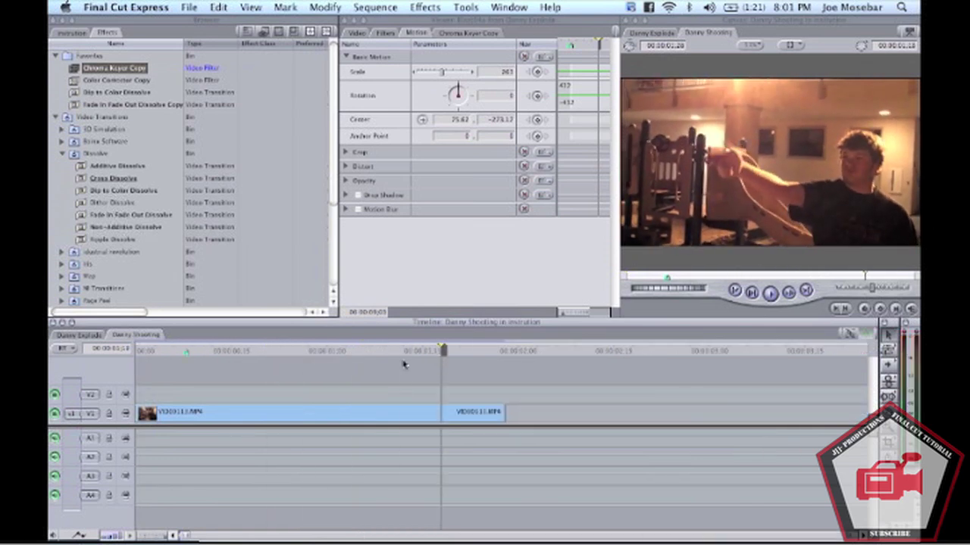
key(shift+Up)
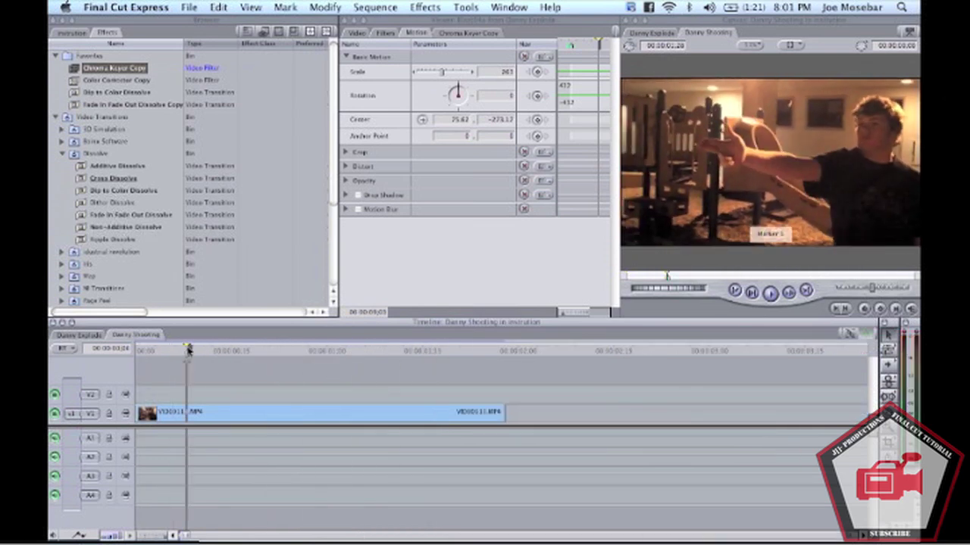
Open MuzzleFlashes_Unit4 in the Viewer and drag it onto the track above the shooting footage
click(73, 34)
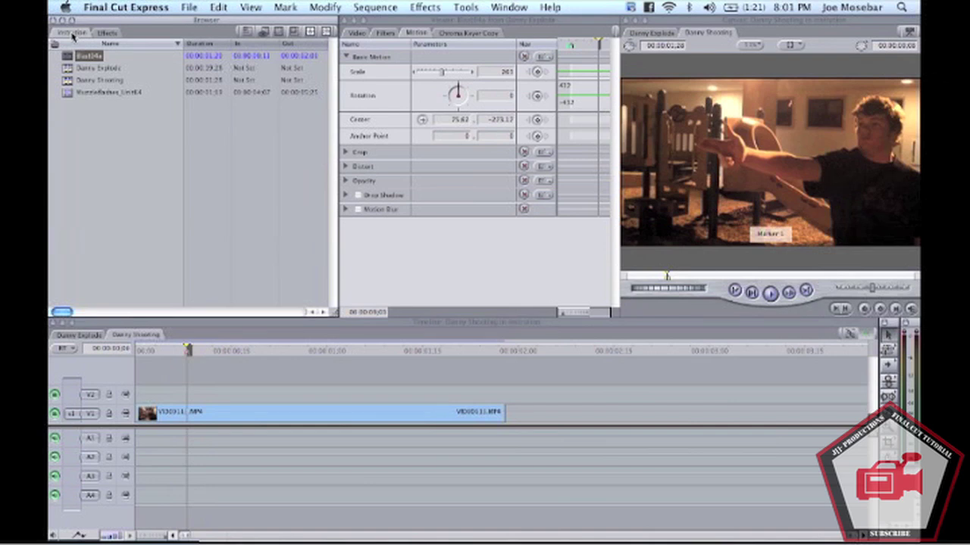
double_click(67, 93)
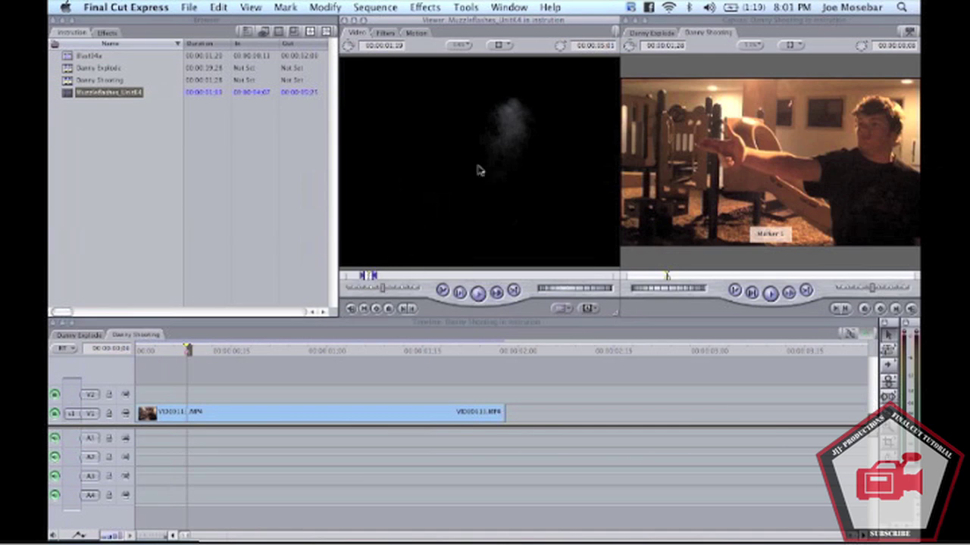
drag(477, 171, 195, 391)
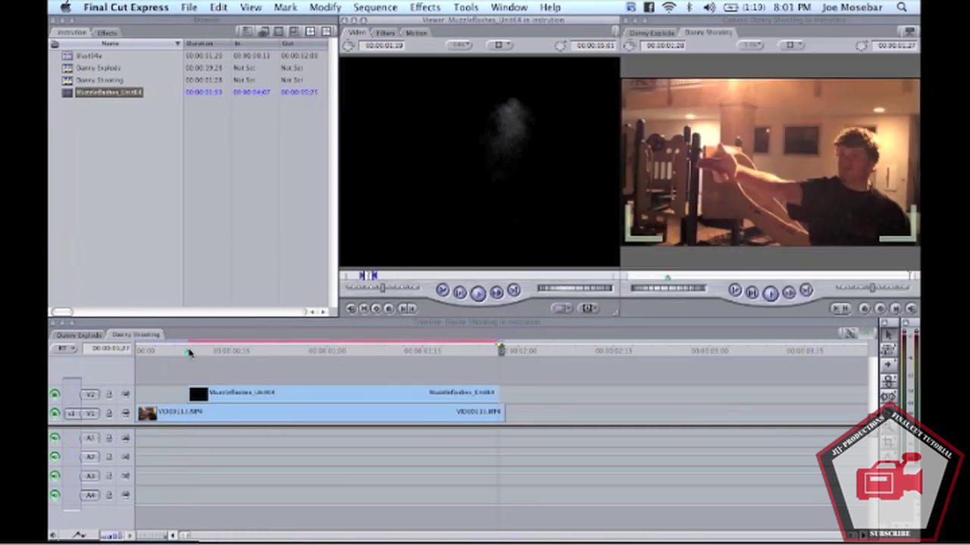
Move the playhead to the first muzzle-flash frame after Marker 1 and select the V2 clip
click(189, 351)
mouse_move(194, 353)
mouse_down()
mouse_move(223, 353)
mouse_move(213, 353)
mouse_up()
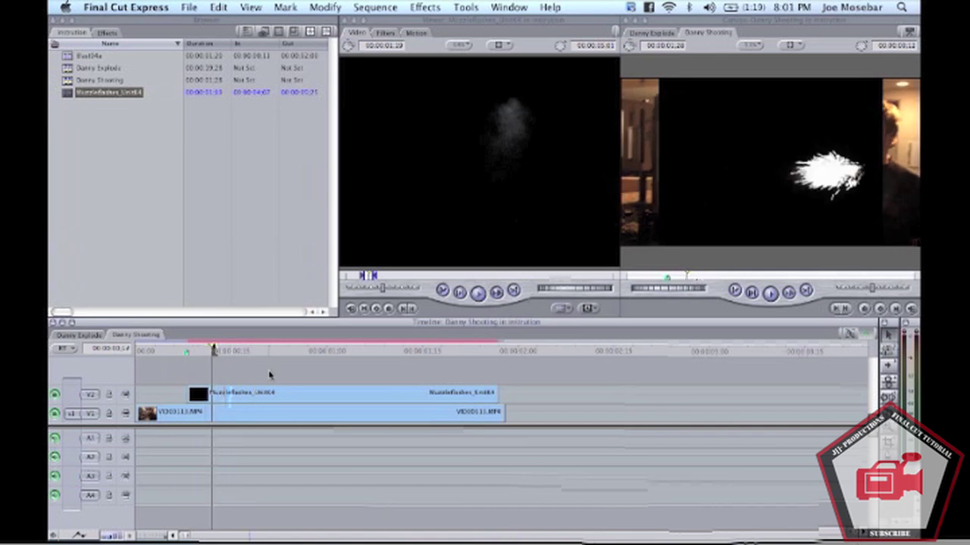
click(235, 393)
Set the V2 muzzle-flash clip's composite mode to Screen and scrub to preview the blend
click(375, 7)
mouse_move(339, 7)
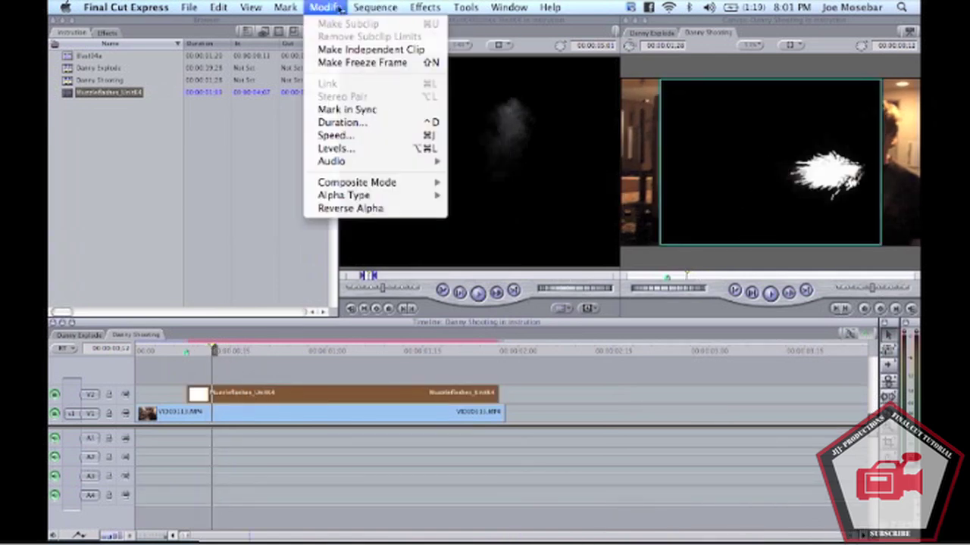
mouse_move(356, 185)
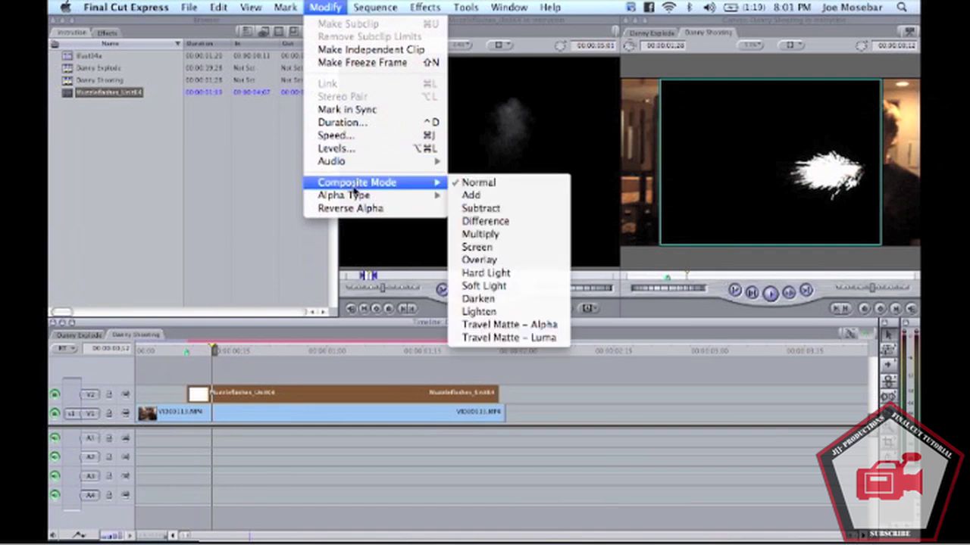
click(482, 249)
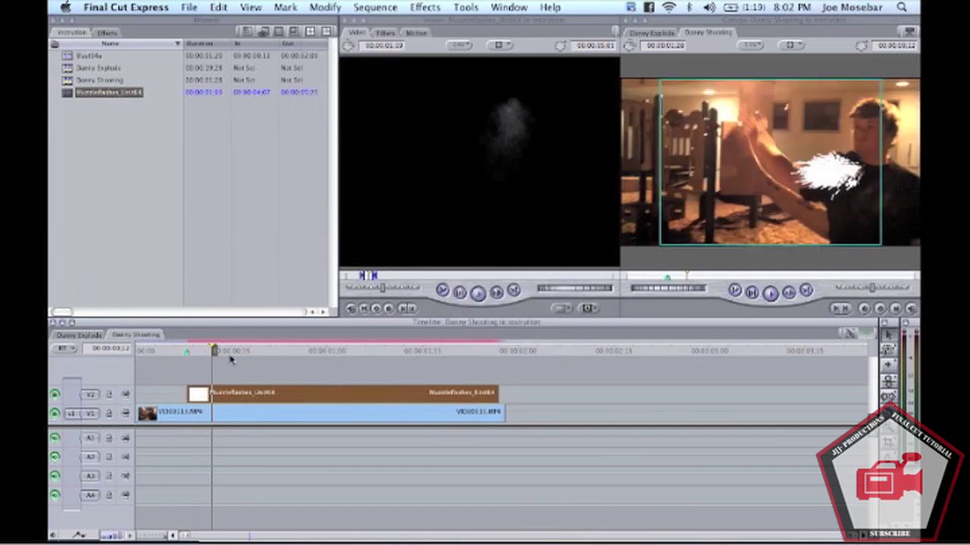
drag(229, 353, 191, 352)
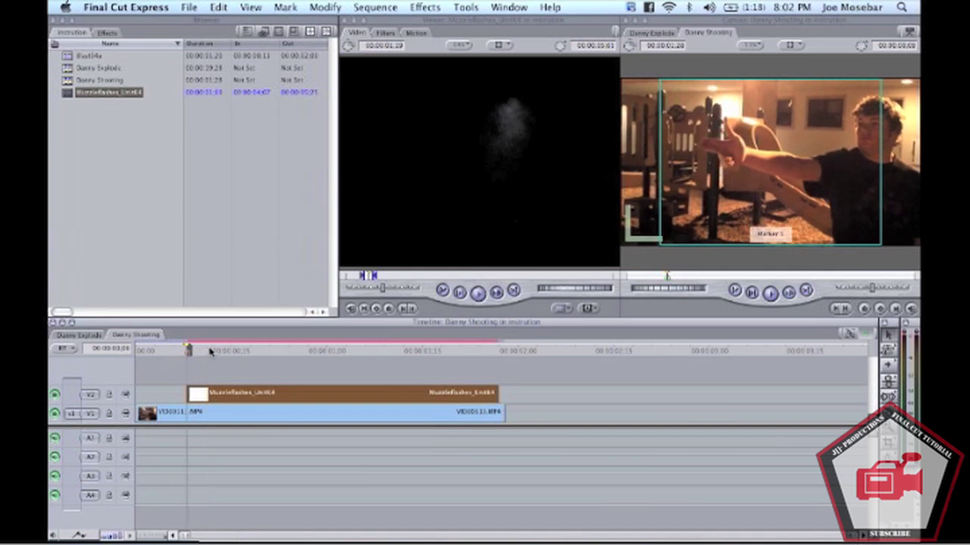
drag(210, 350, 205, 350)
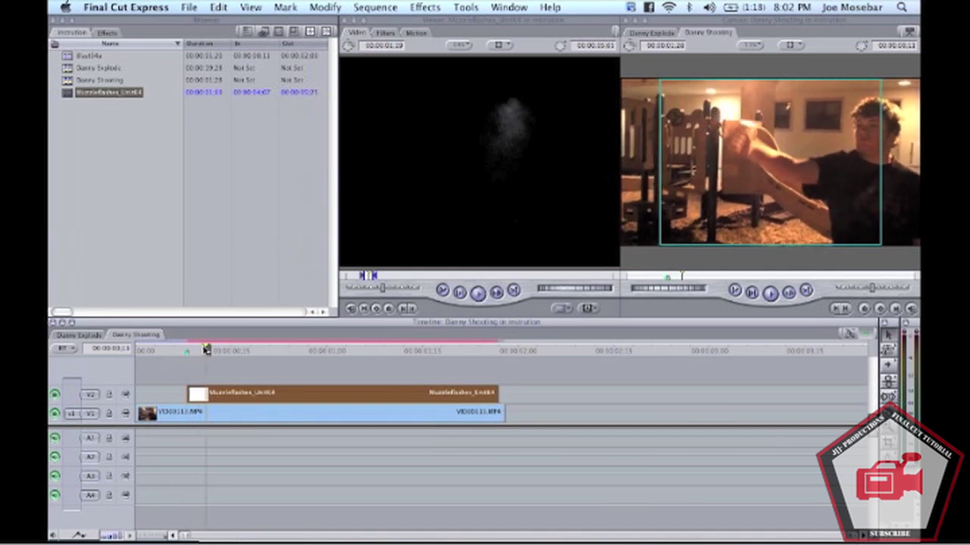
Shift the V2 muzzle-flash clip slightly earlier to line up with Marker 1, then open it in the Viewer
key(Right)
key(Right)
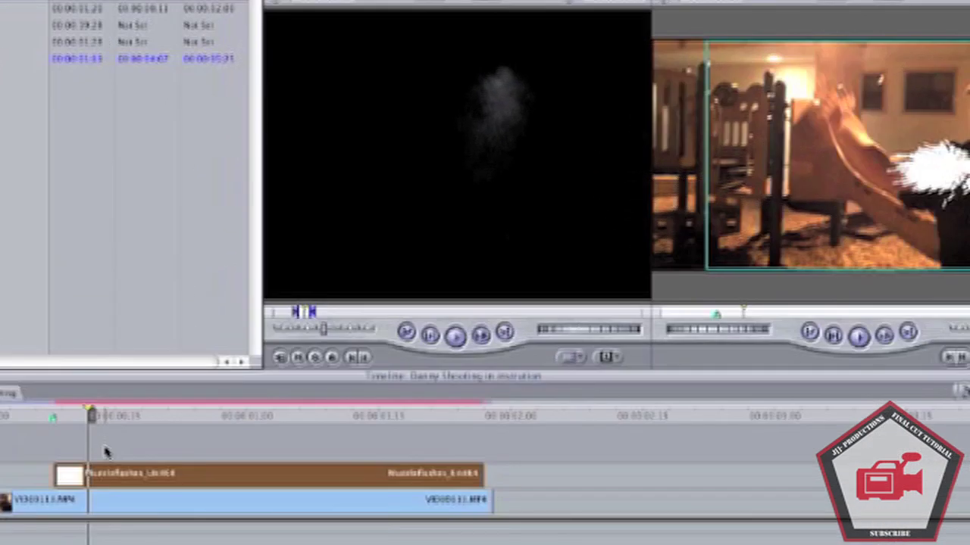
drag(169, 477, 122, 475)
click(54, 415)
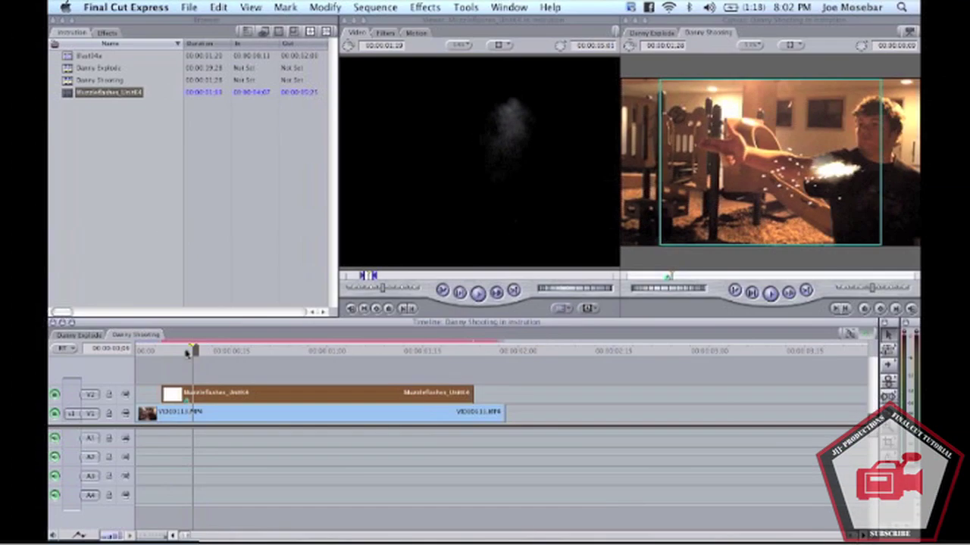
click(187, 351)
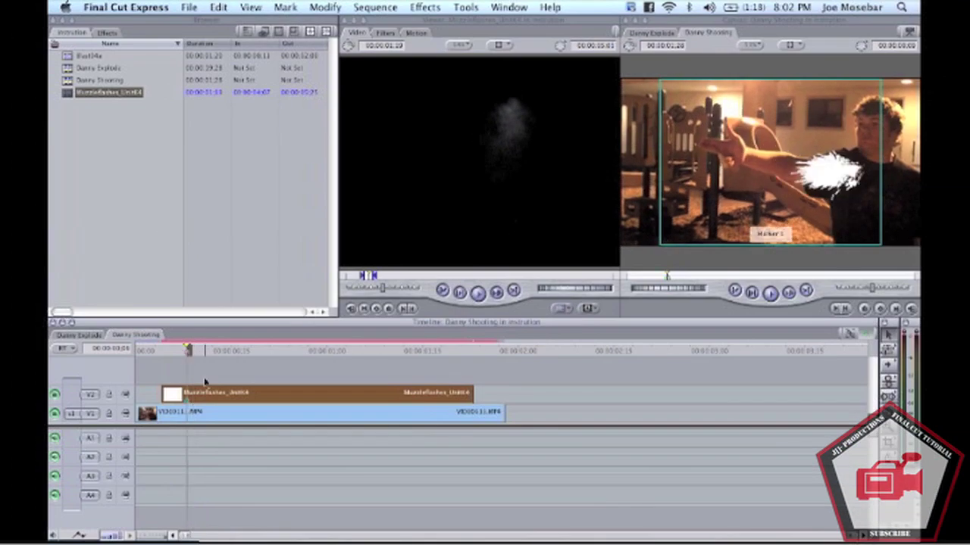
double_click(228, 393)
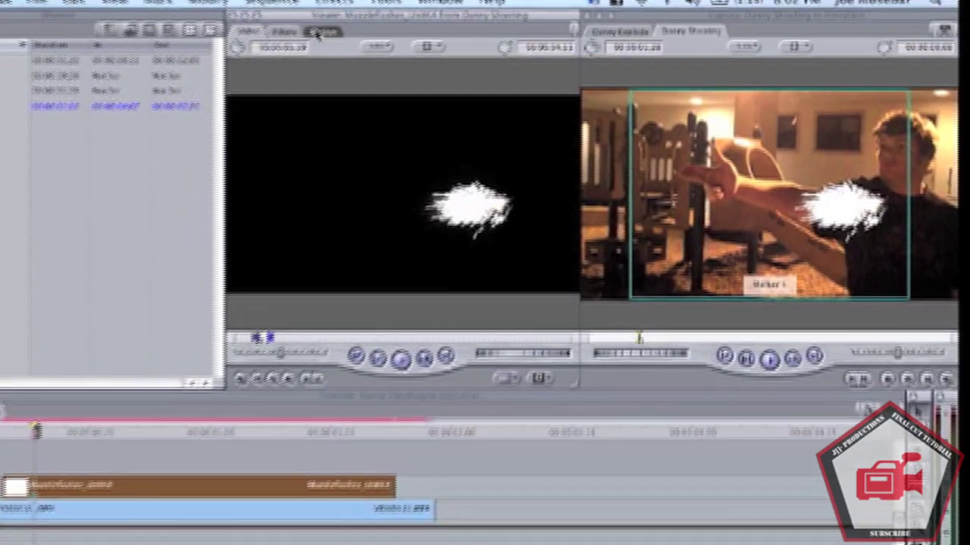
In the Motion settings, move the muzzle flash left toward the hand and tilt it slightly
click(415, 33)
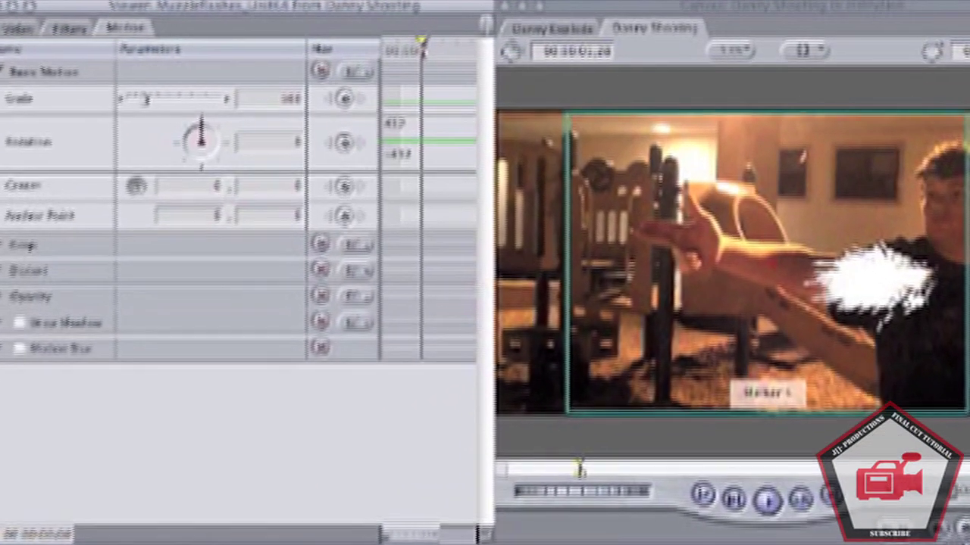
drag(681, 233, 533, 208)
drag(485, 244, 481, 220)
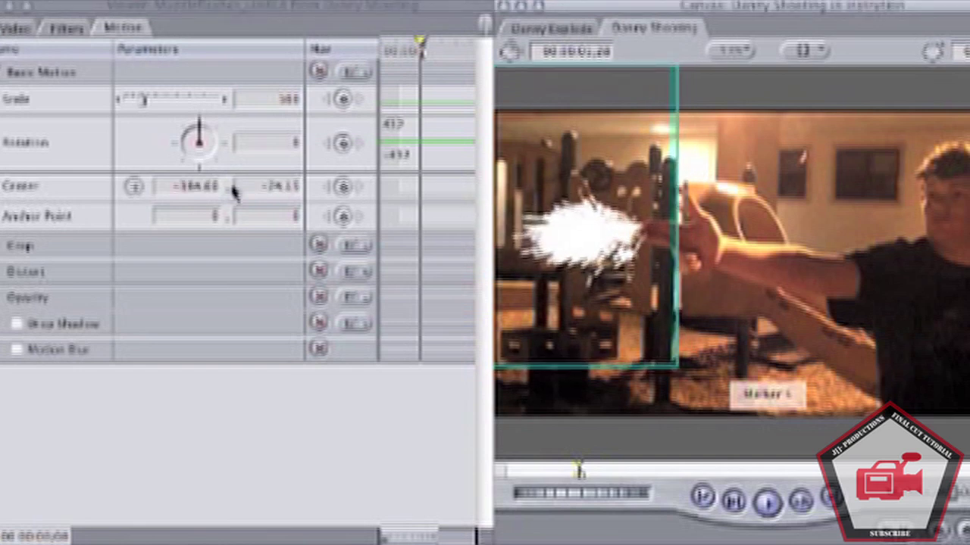
mouse_move(205, 135)
mouse_down()
mouse_move(194, 143)
mouse_move(202, 134)
mouse_up()
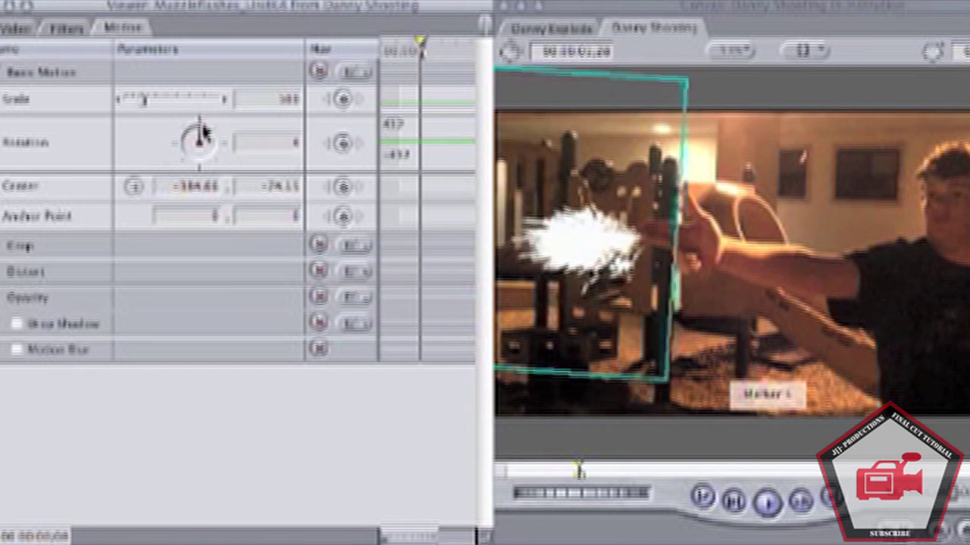
click(133, 187)
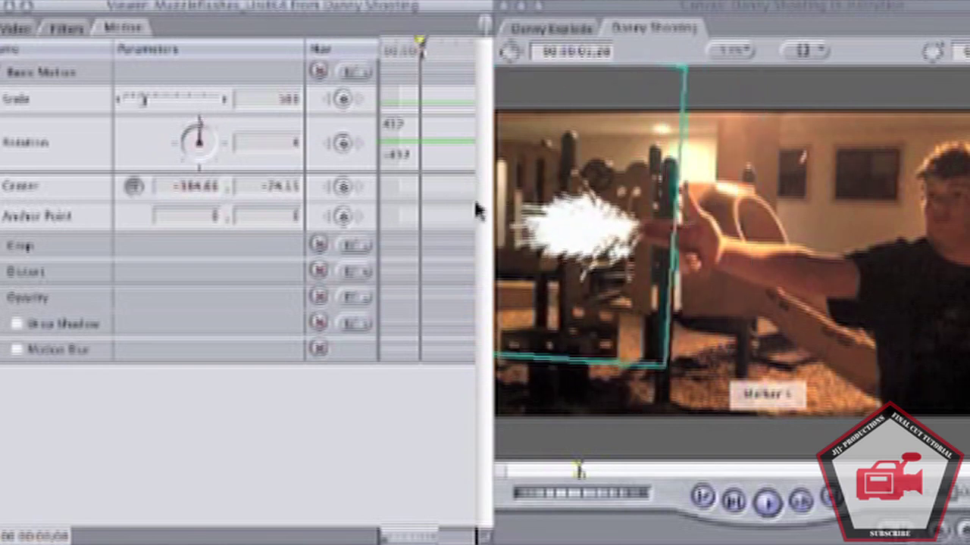
Scale the flash to 77%, centre it at −325.48, −85.85 on the fingertips, and start rendering
drag(143, 99, 141, 106)
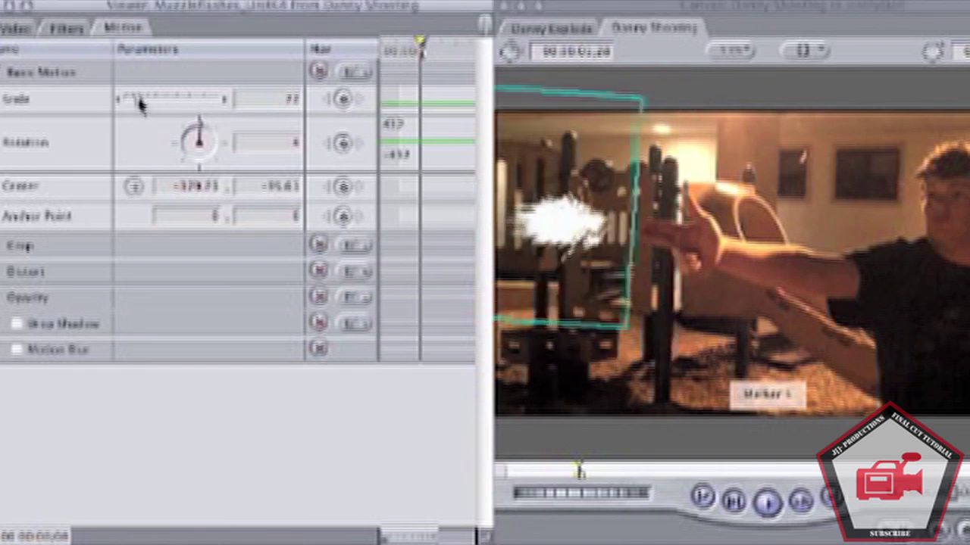
click(134, 186)
click(597, 214)
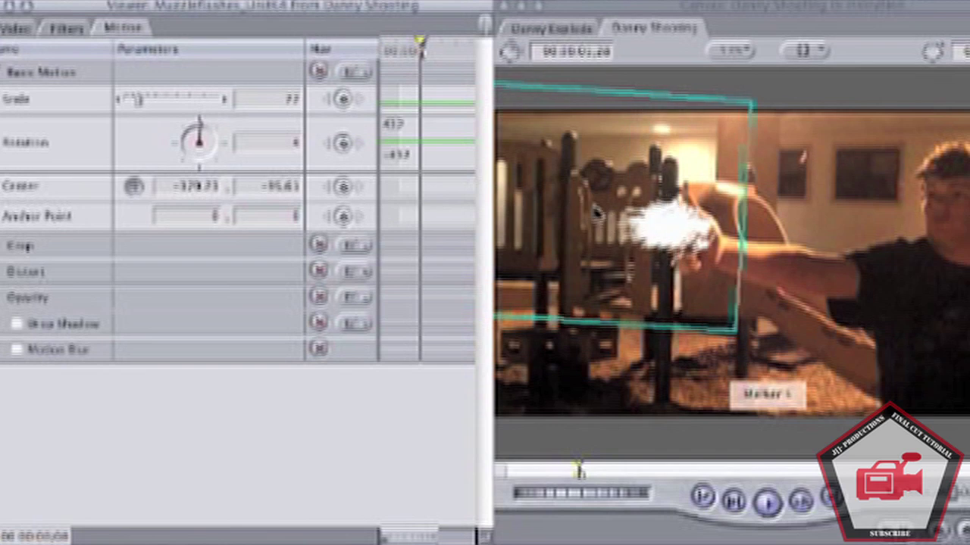
drag(596, 214, 528, 217)
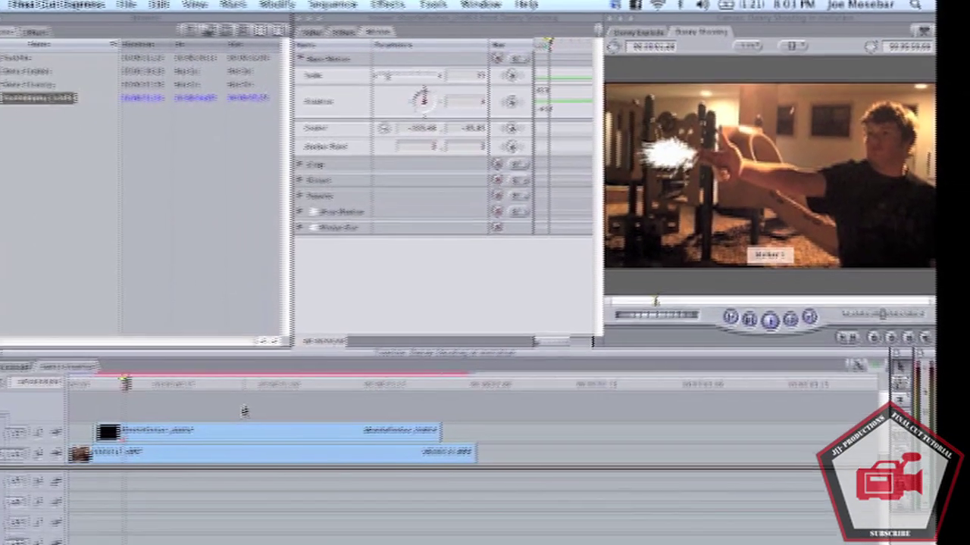
key(alt+r)
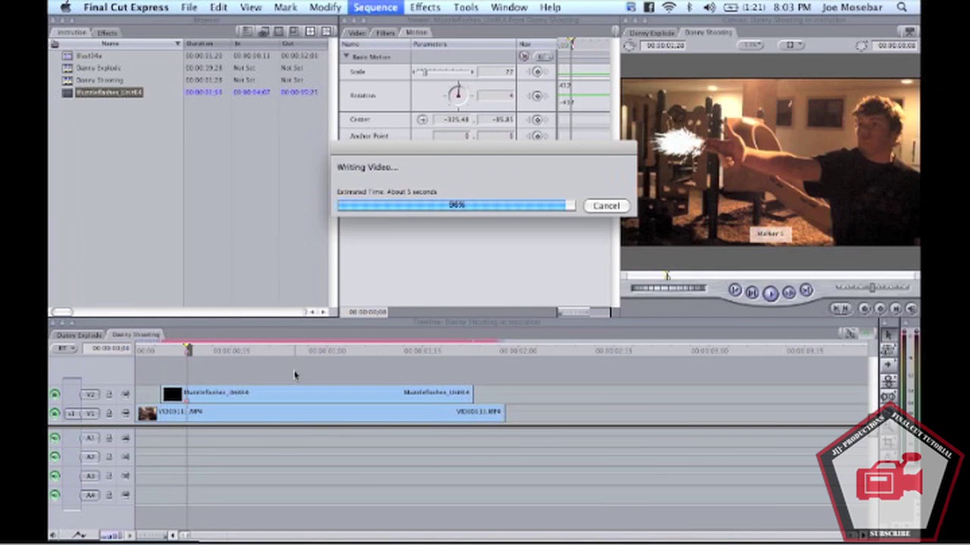
Play the rendered composite from the sequence start, then again from Marker 1
key(Home)
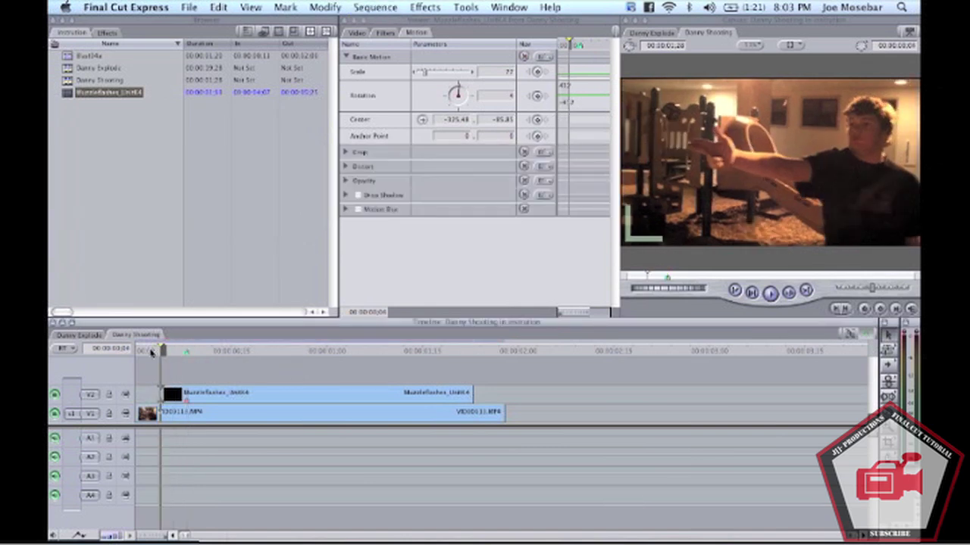
key(space)
key(space)
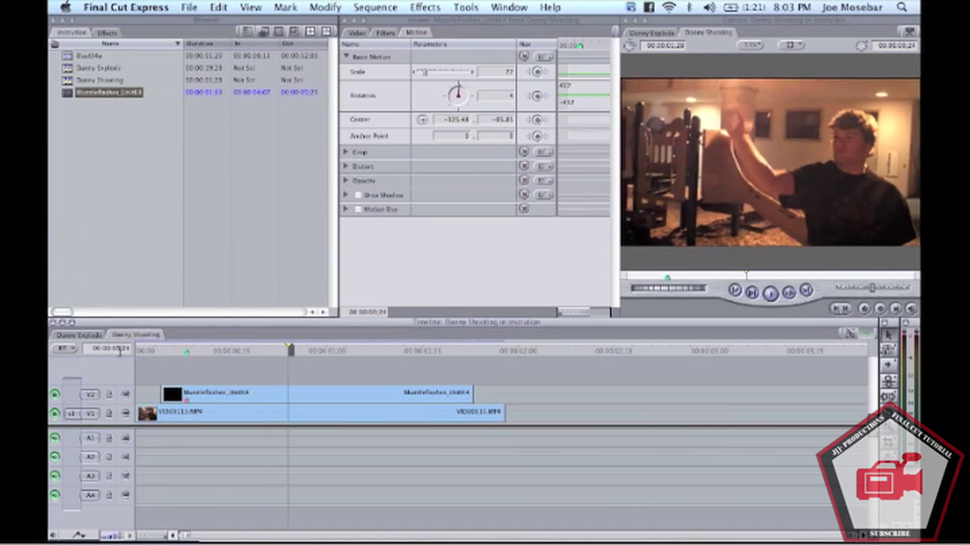
click(191, 353)
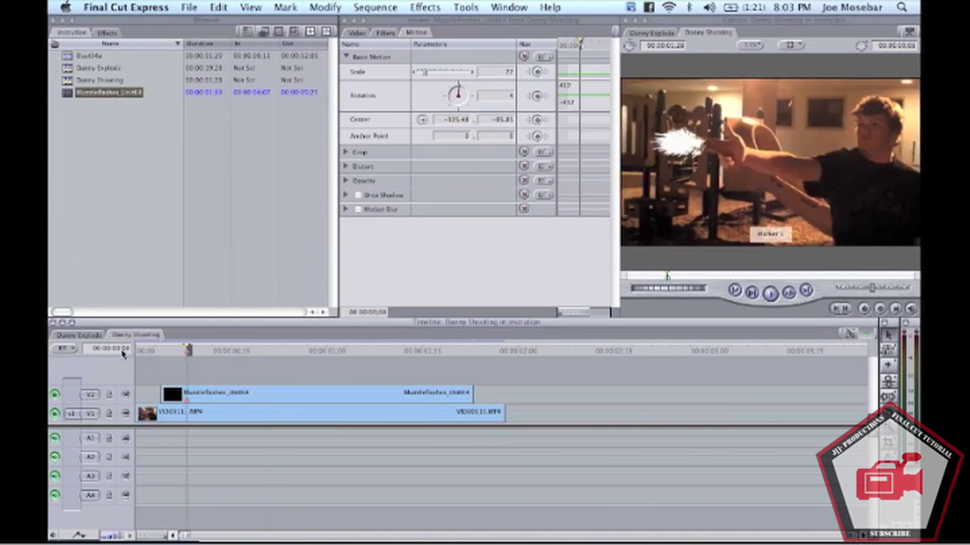
click(137, 351)
key(space)
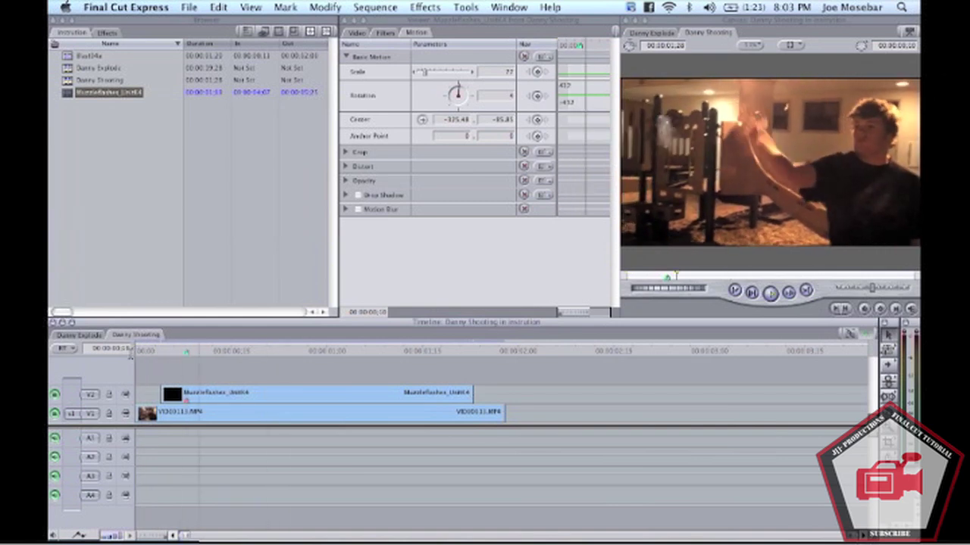
key(space)
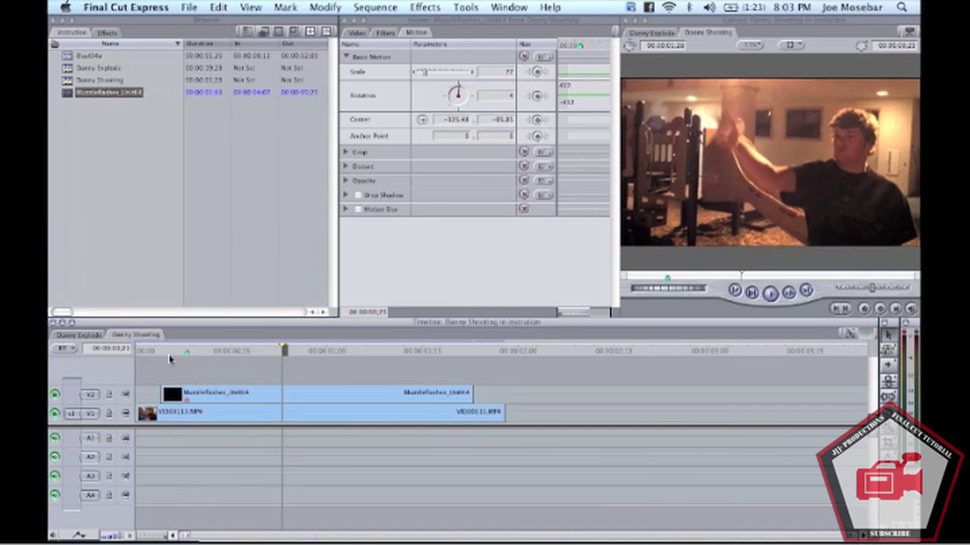
key(shift+Up)
key(space)
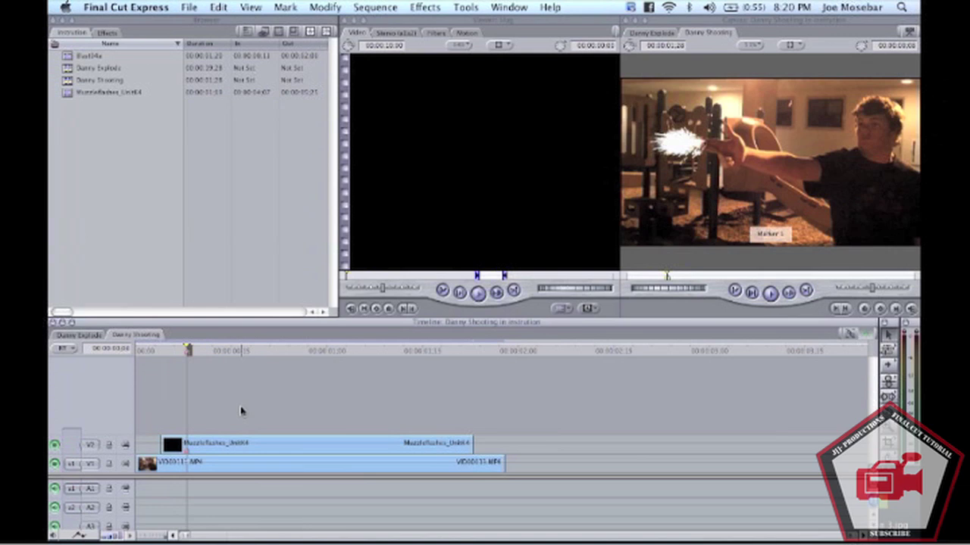
Scrub through the gunshot, marking and then clearing an in/out range around it
drag(210, 350, 253, 351)
key(i)
key(o)
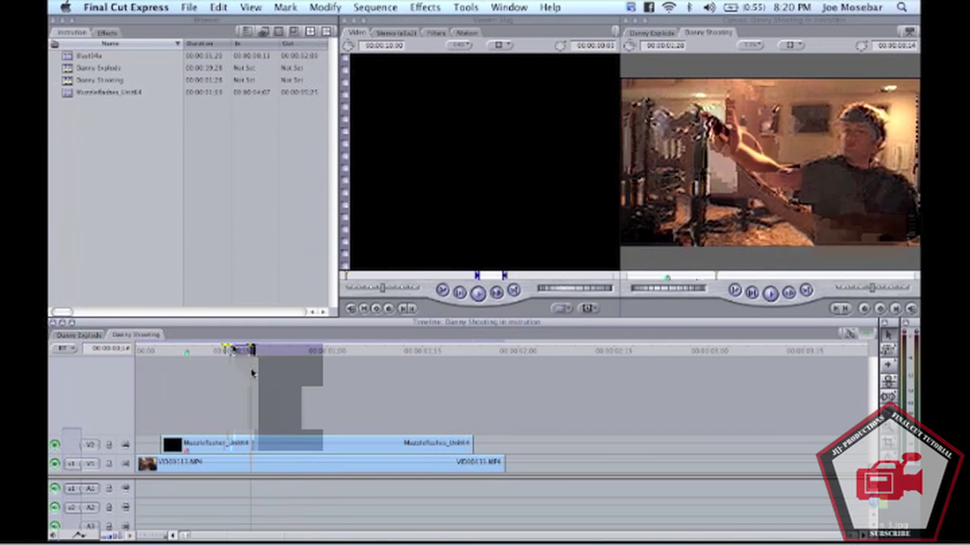
key(alt+x)
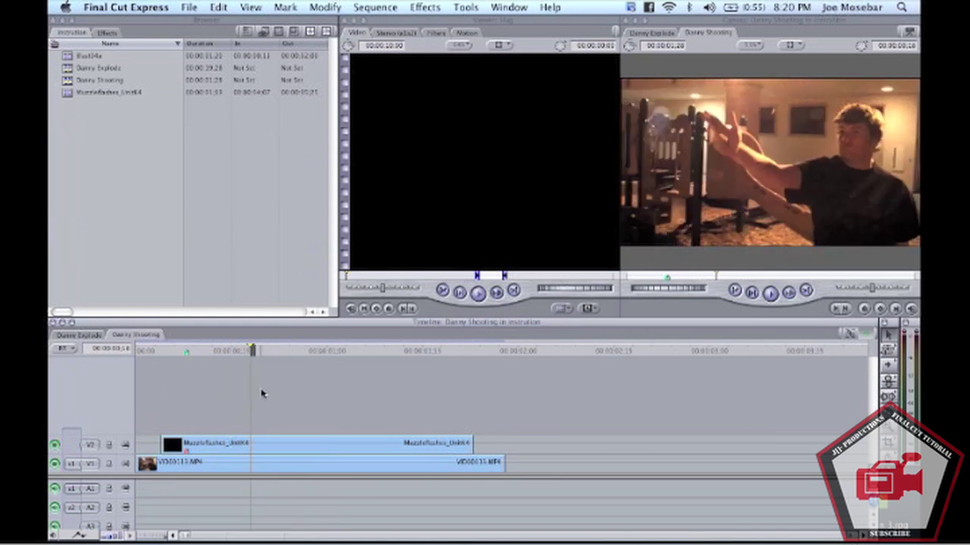
Return to Marker 1 with the clip deselected and bring Ustream Producer forward via Exposé
drag(218, 441, 217, 409)
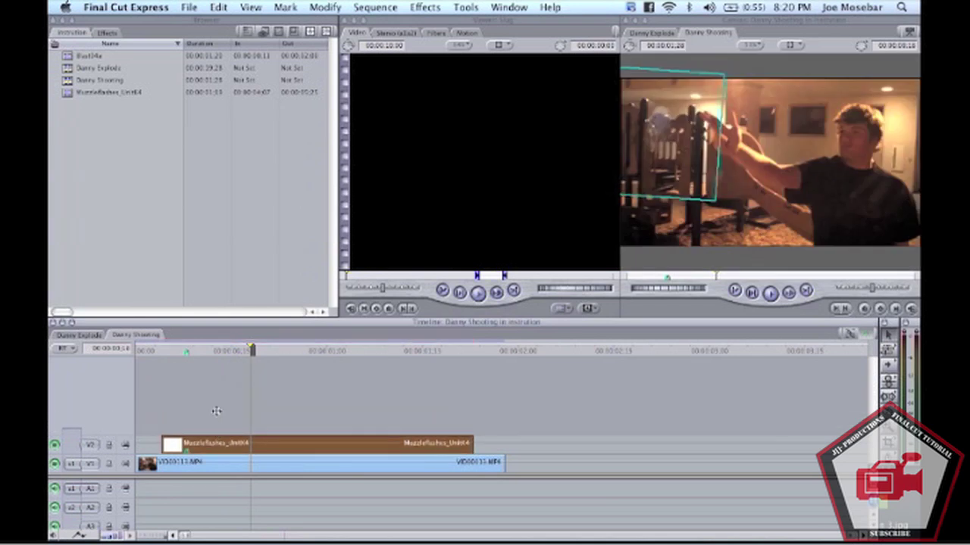
drag(198, 351, 188, 351)
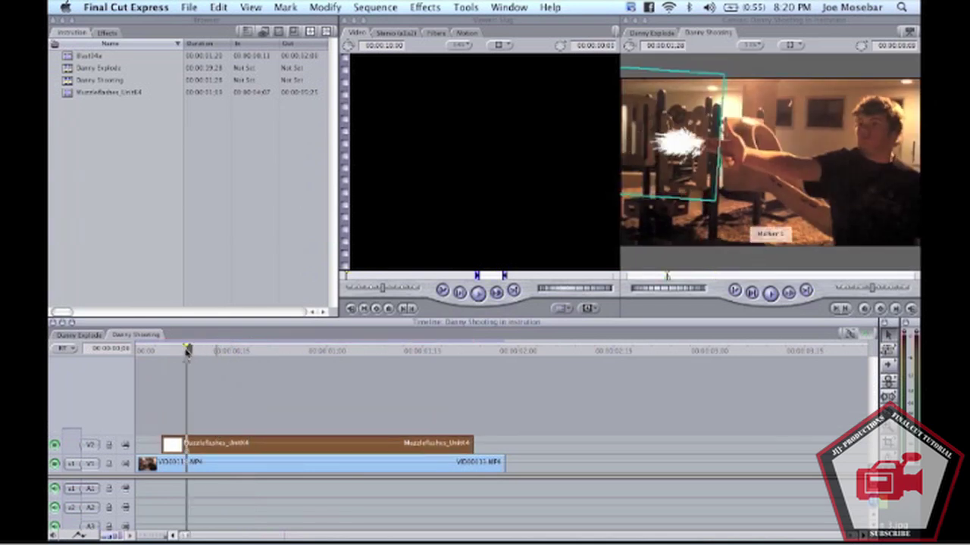
click(189, 372)
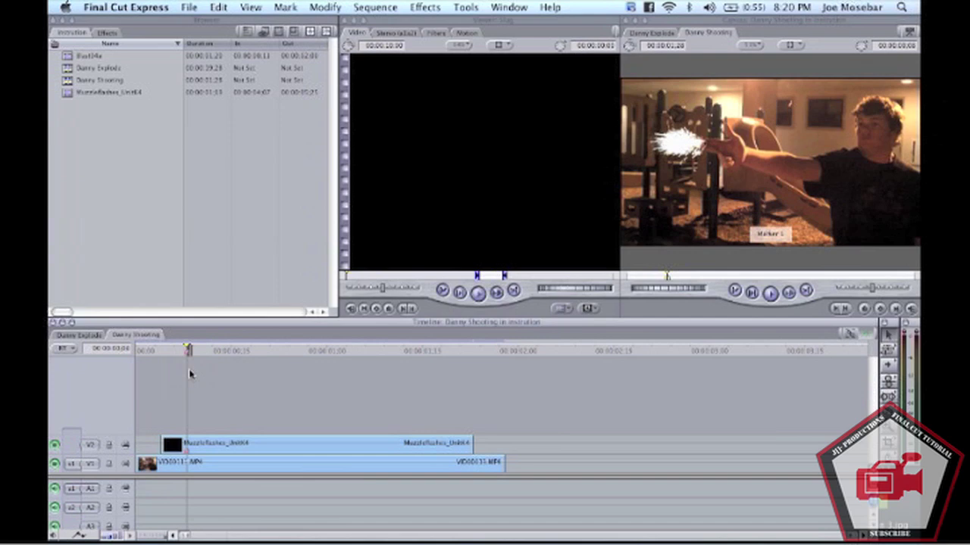
key(F9)
click(395, 227)
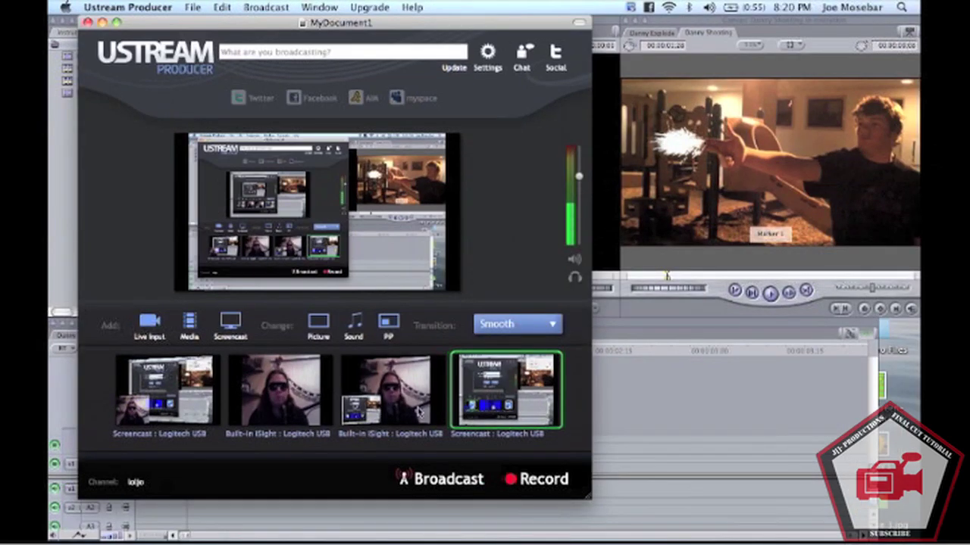
Switch the Ustream output to the webcam shot with the screencast as a picture-in-picture inset
click(161, 409)
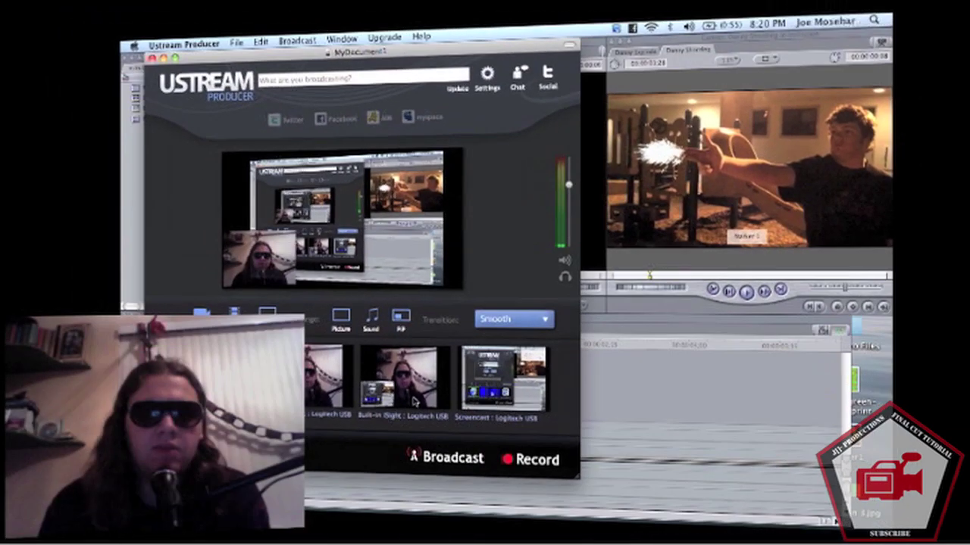
click(399, 413)
click(326, 379)
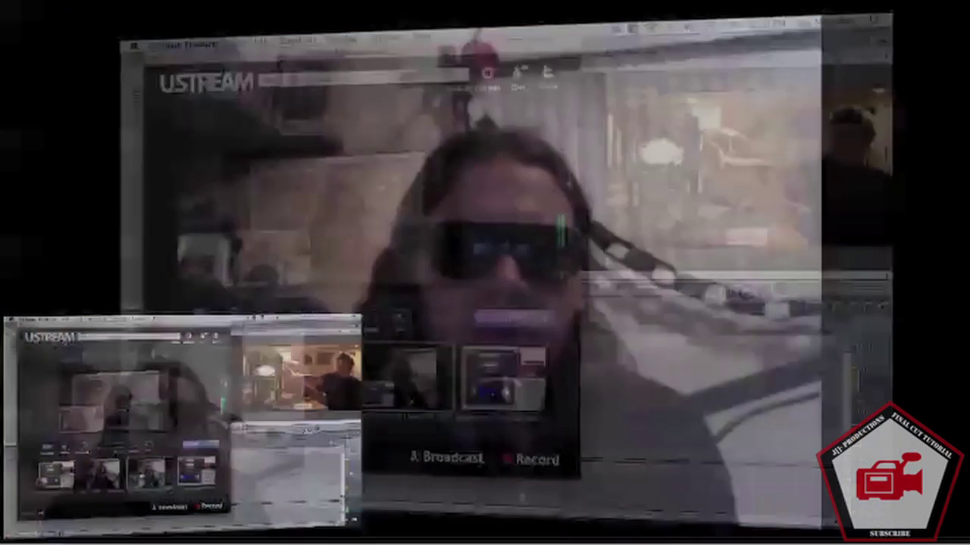